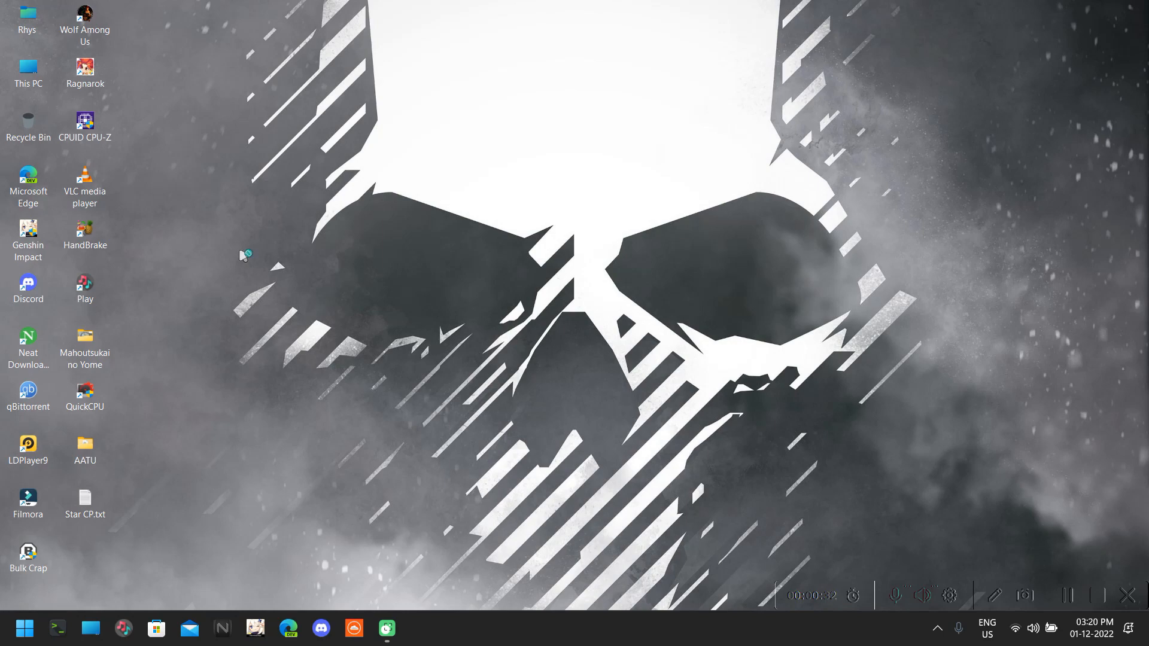
Step: Open Task Manager's CPU performance graph and run the CPU-Z CPU stress test to examine processor behaviour under load
key("ctrl+shift+Escape")
left_click(464, 120)
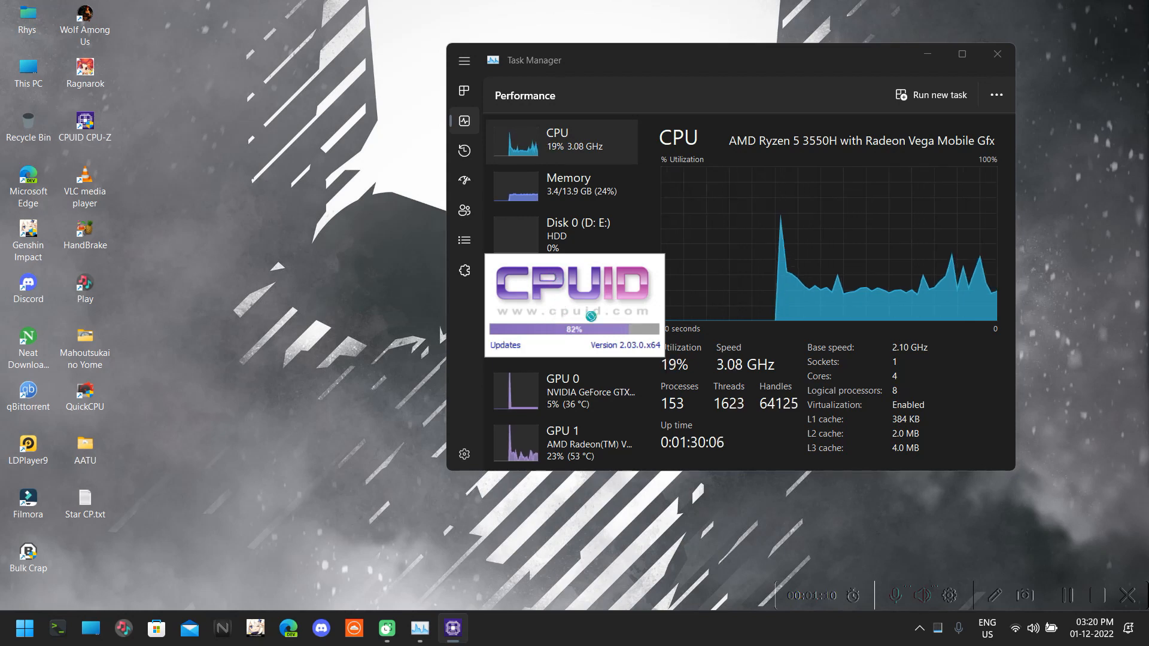
left_click(630, 185)
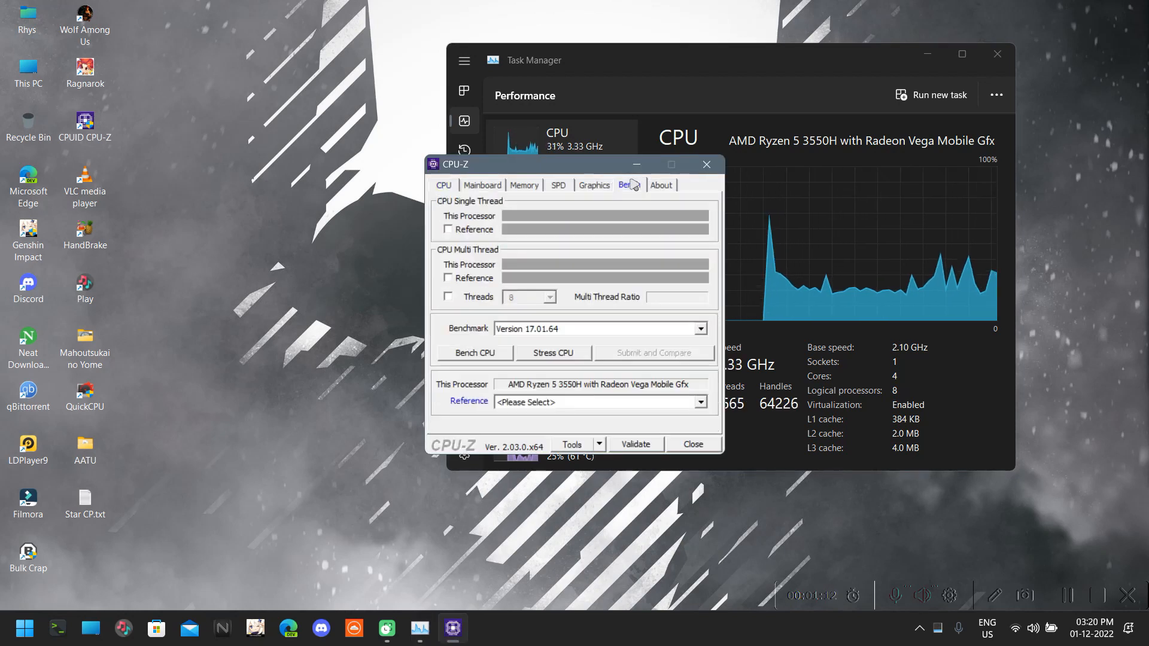
left_click(575, 357)
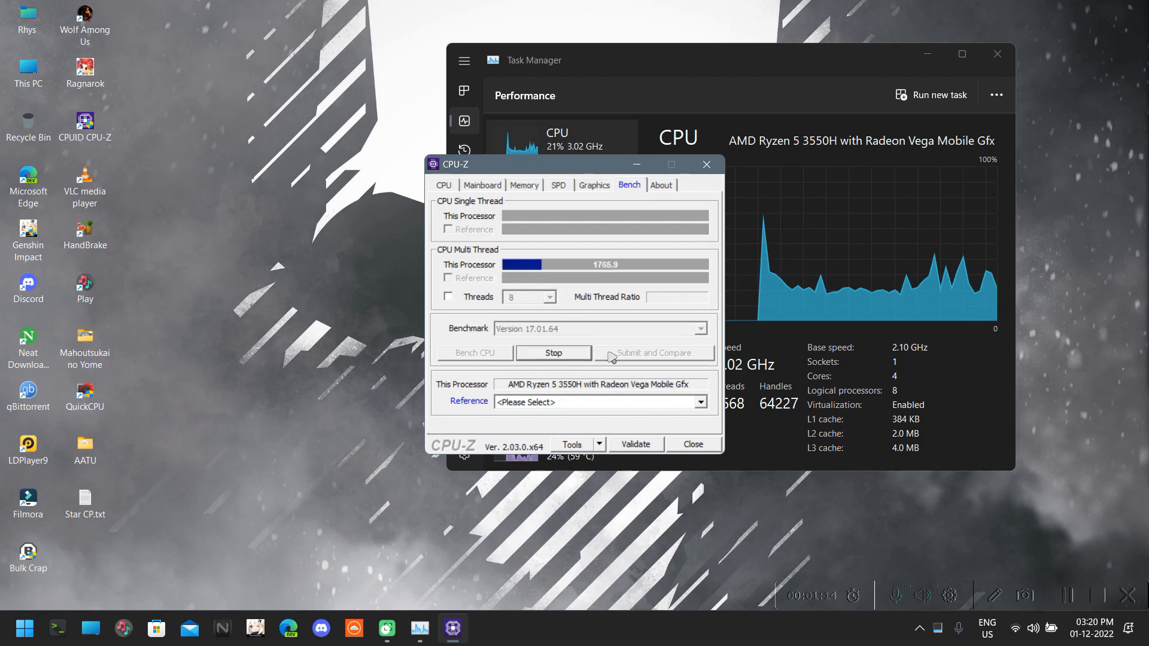
left_click(928, 372)
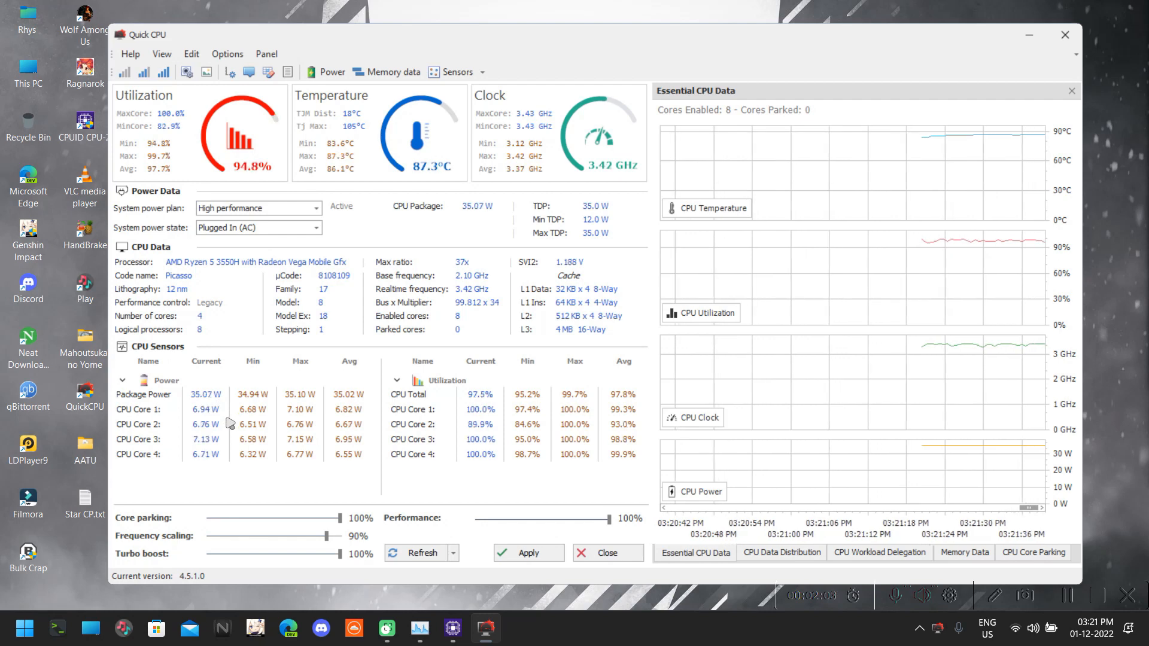
Step: Stop the CPU-Z stress test and minimize the Quick CPU, CPU-Z and Task Manager windows
left_click(1029, 34)
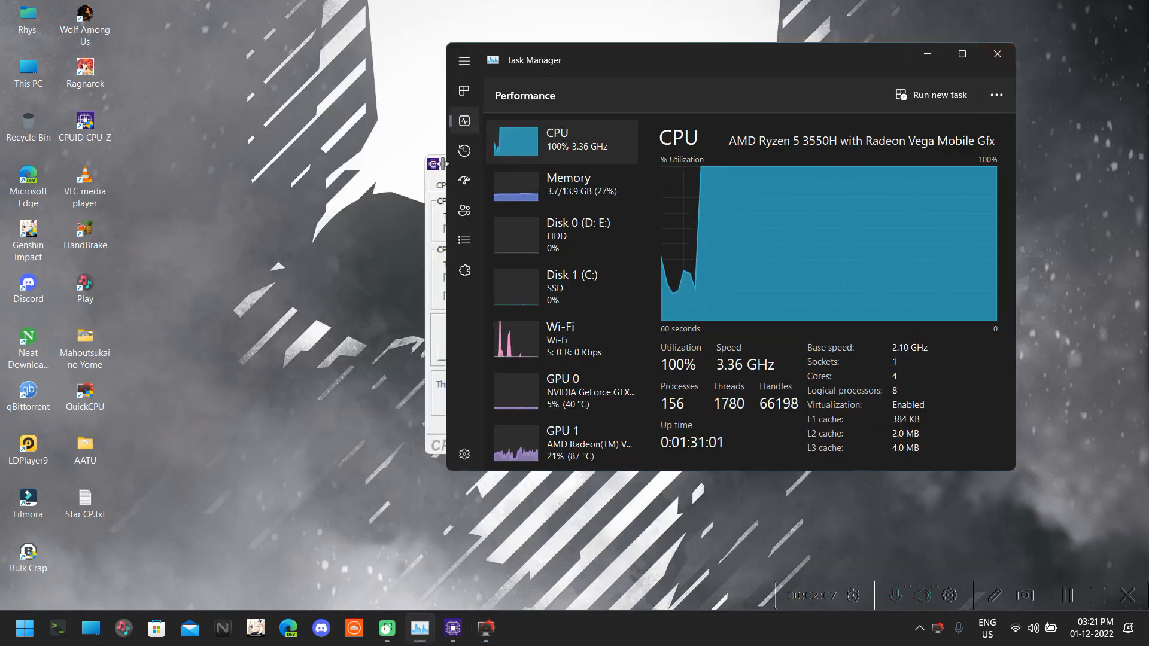
left_click(434, 163)
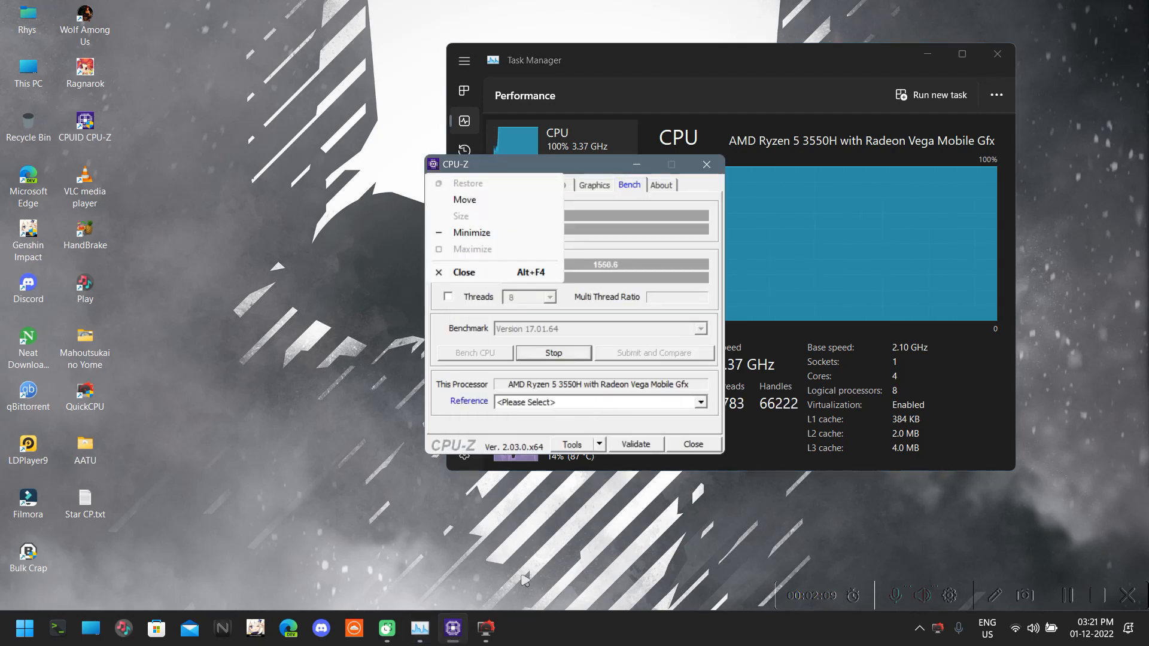
left_click(552, 359)
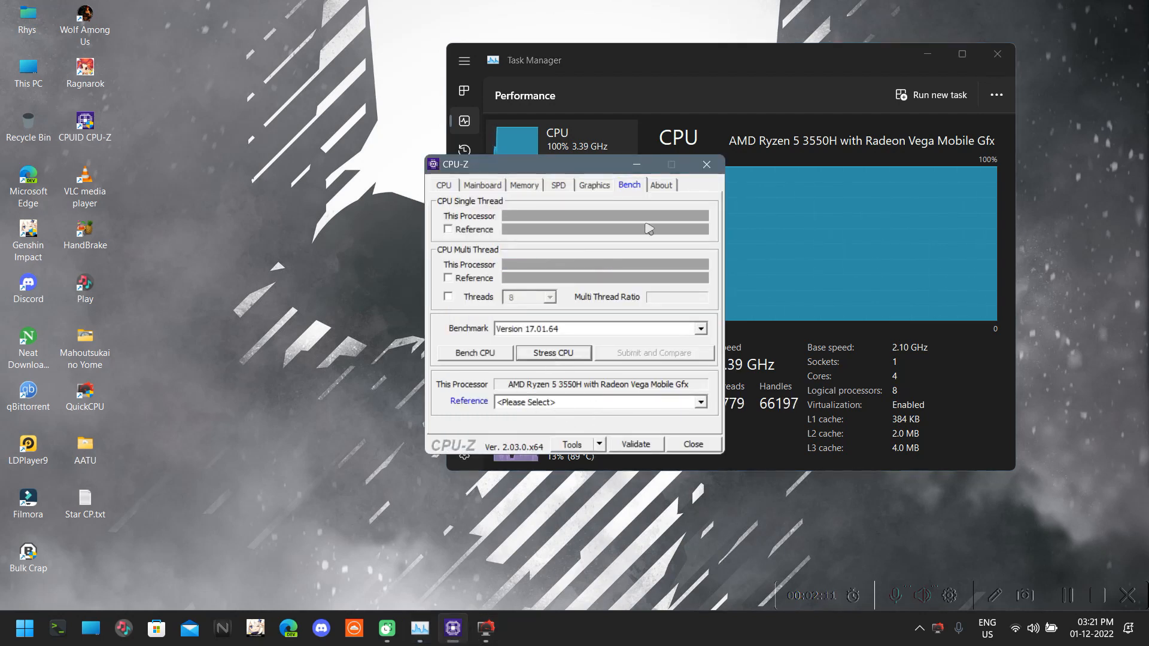
left_click(636, 165)
left_click(934, 56)
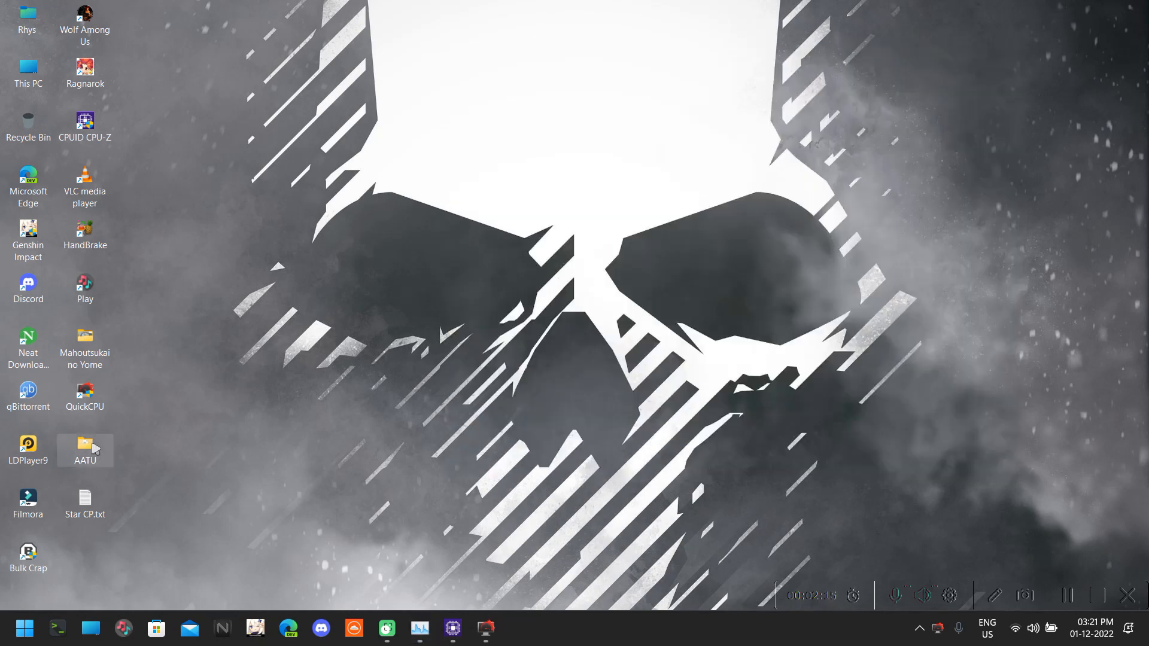
Step: Launch Control Panel from Command Prompt with "control" and open the High performance plan's advanced power settings
left_click(67, 626)
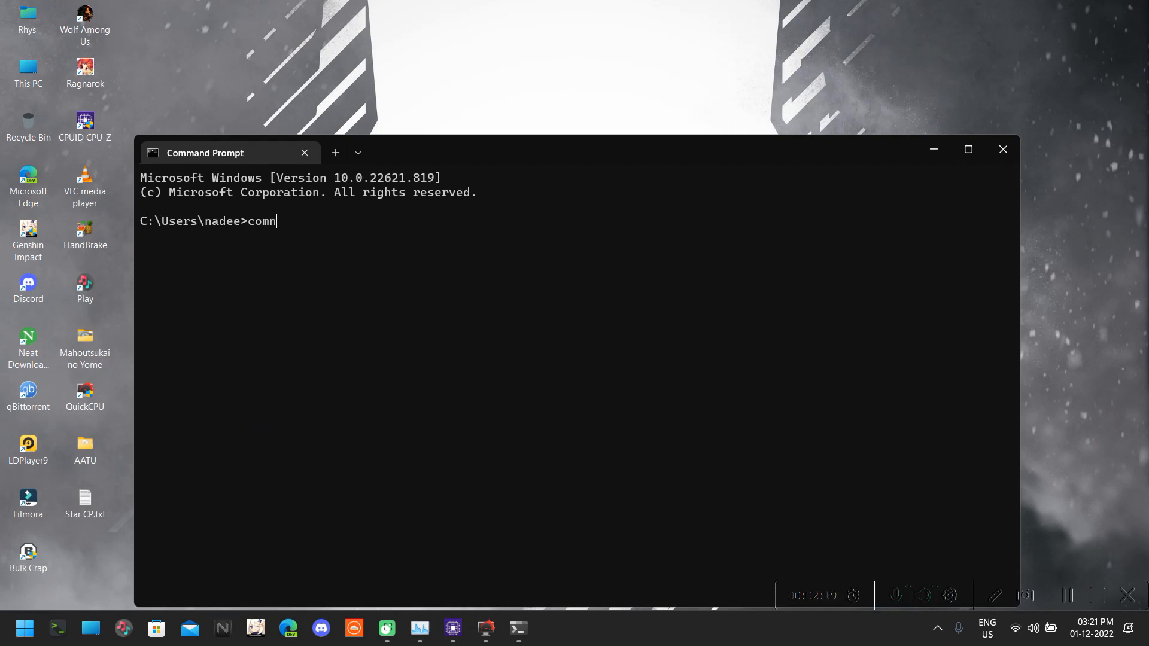
type("control")
key("Return")
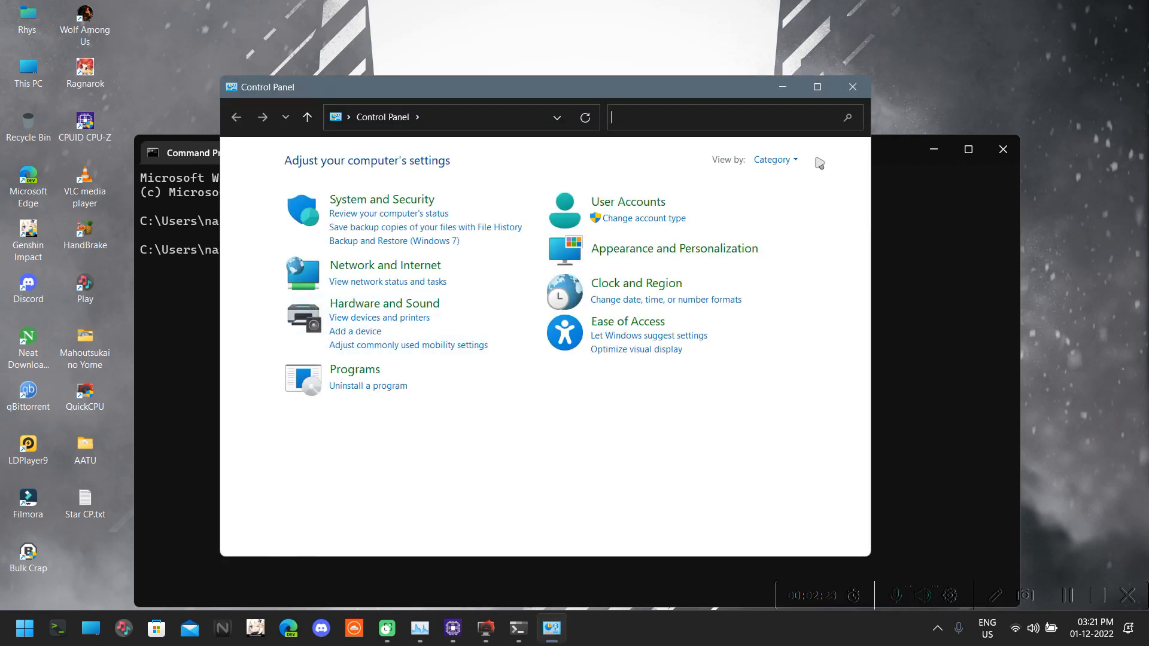
left_click(379, 203)
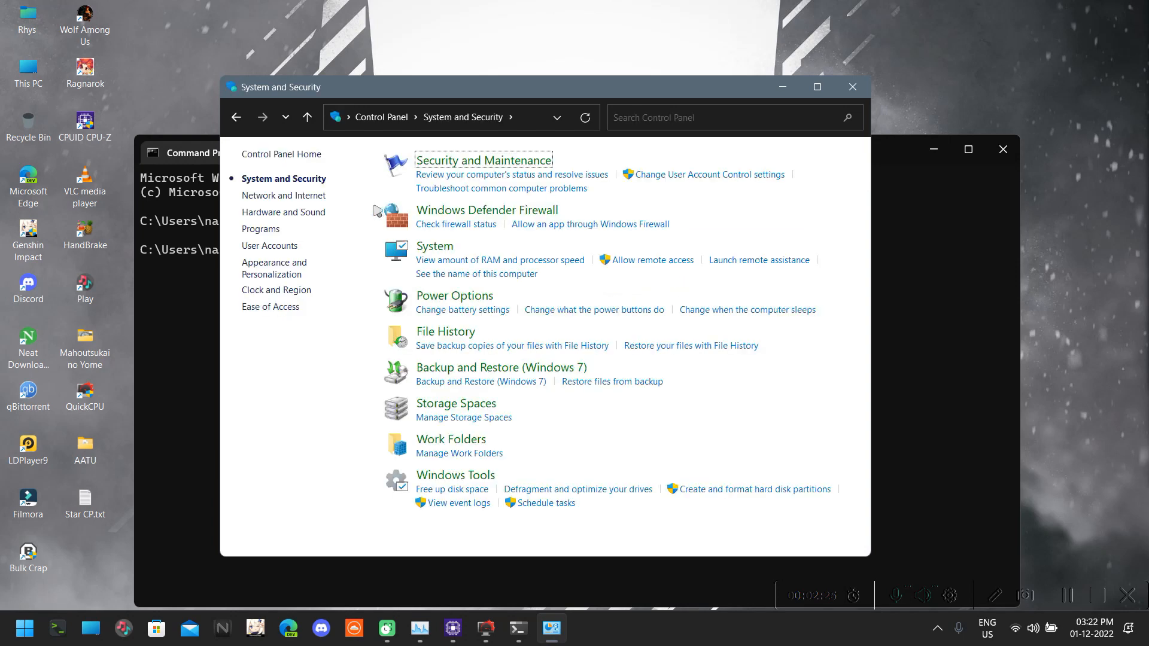
left_click(440, 295)
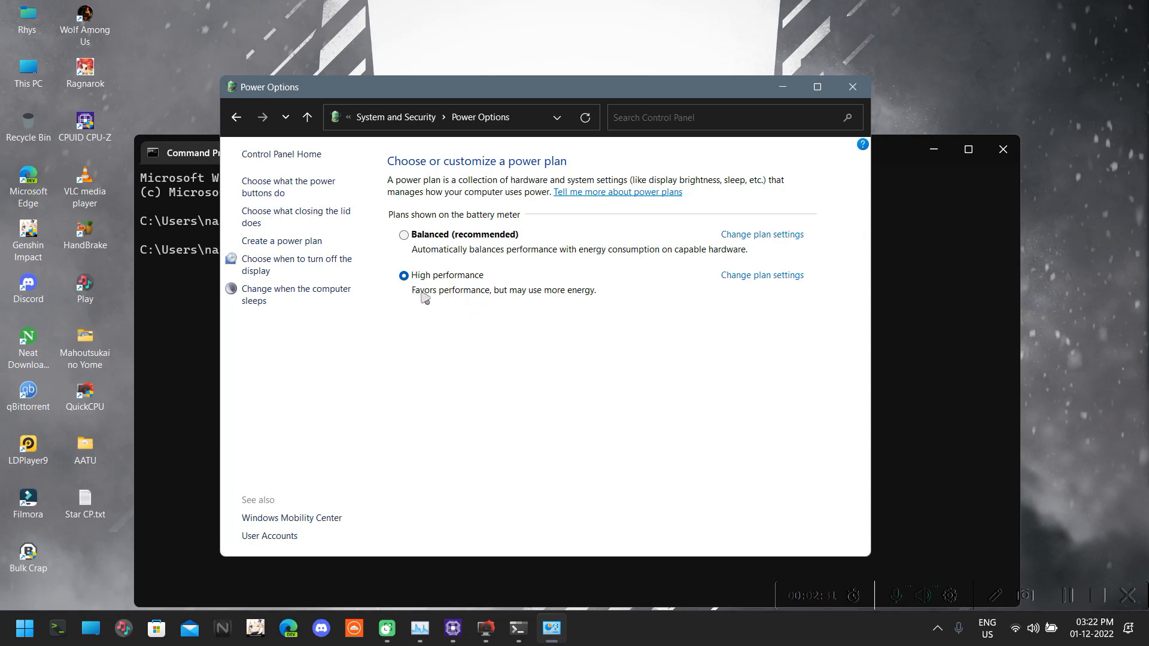
left_click(784, 276)
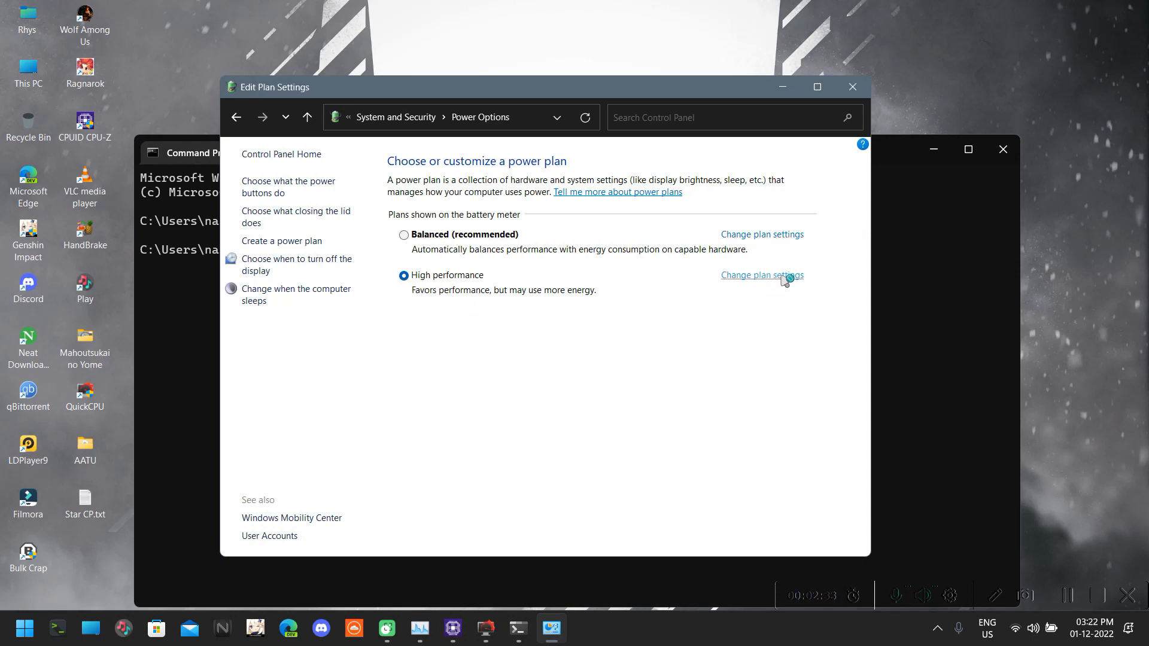
left_click(402, 315)
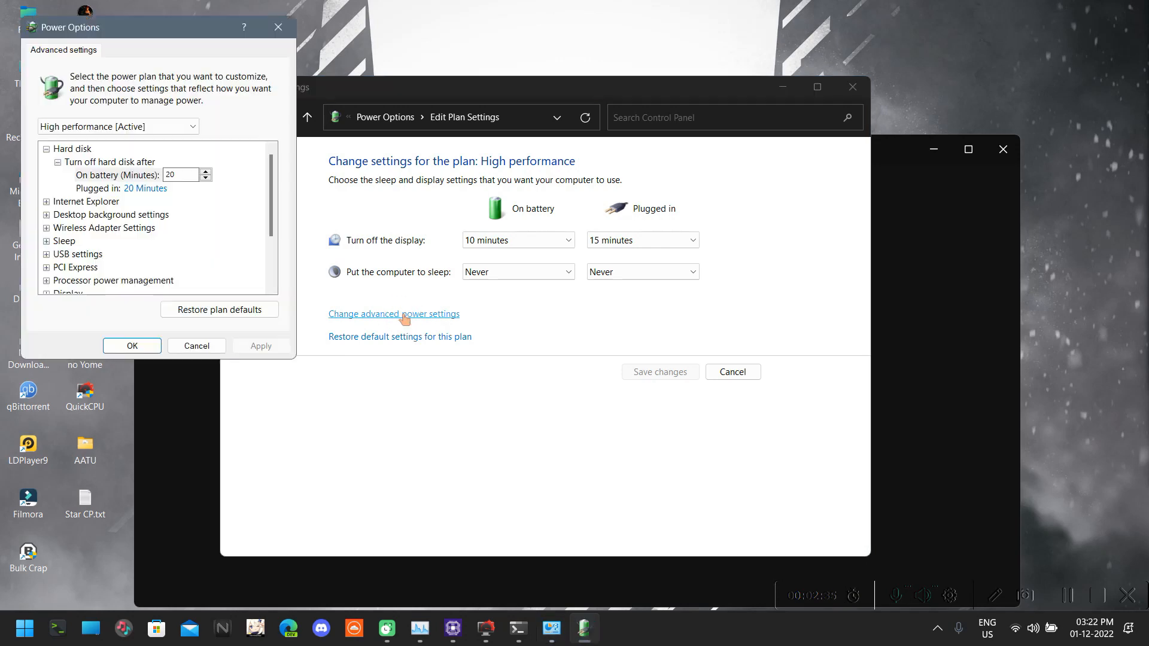
Step: Check the minimum and maximum processor states under Processor power management, then close the power settings, Control Panel and Command Prompt
scroll(90, 269, "down", 1)
left_click(46, 242)
left_click(58, 255)
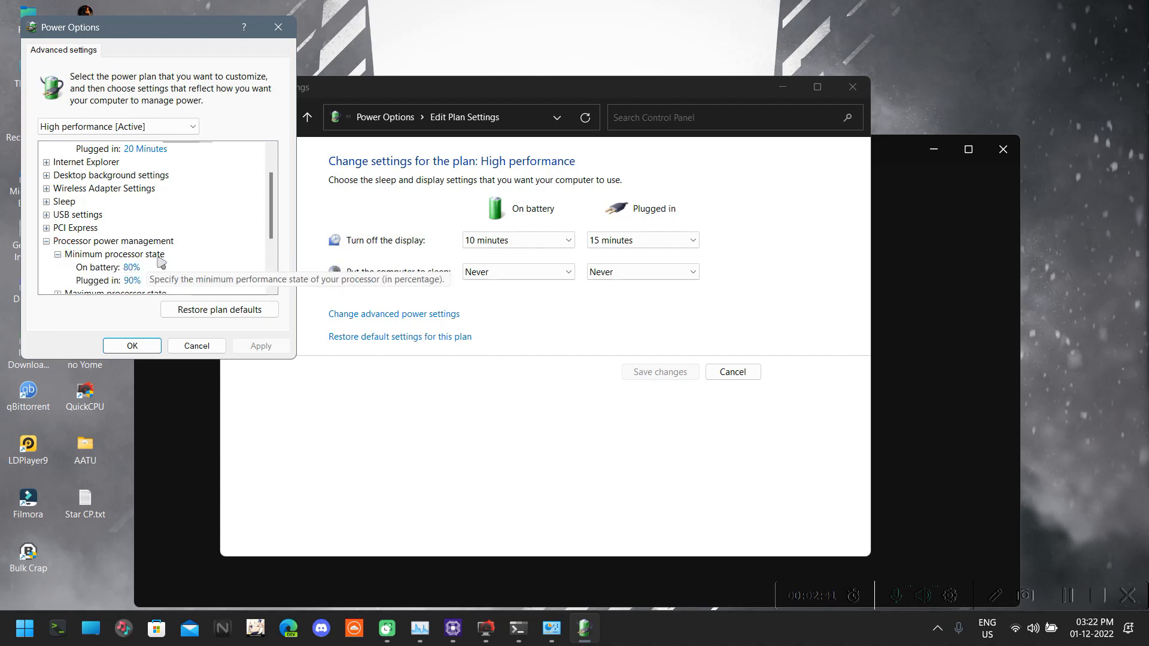
scroll(161, 263, "down", 1)
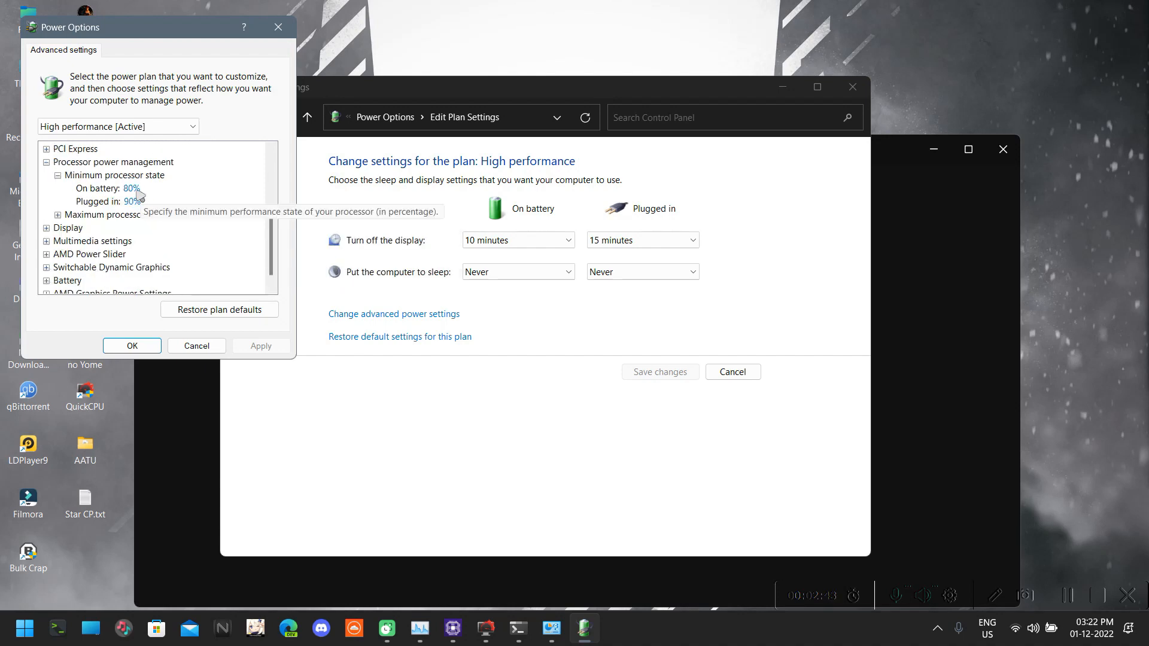
left_click(58, 214)
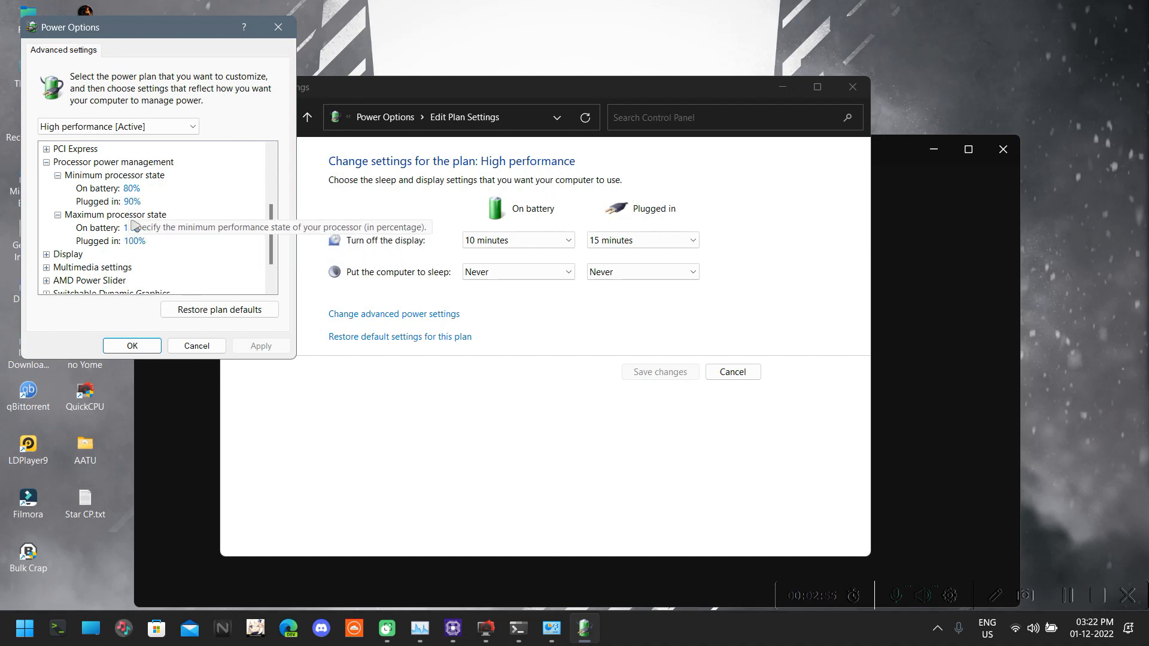
left_click(129, 347)
left_click(852, 87)
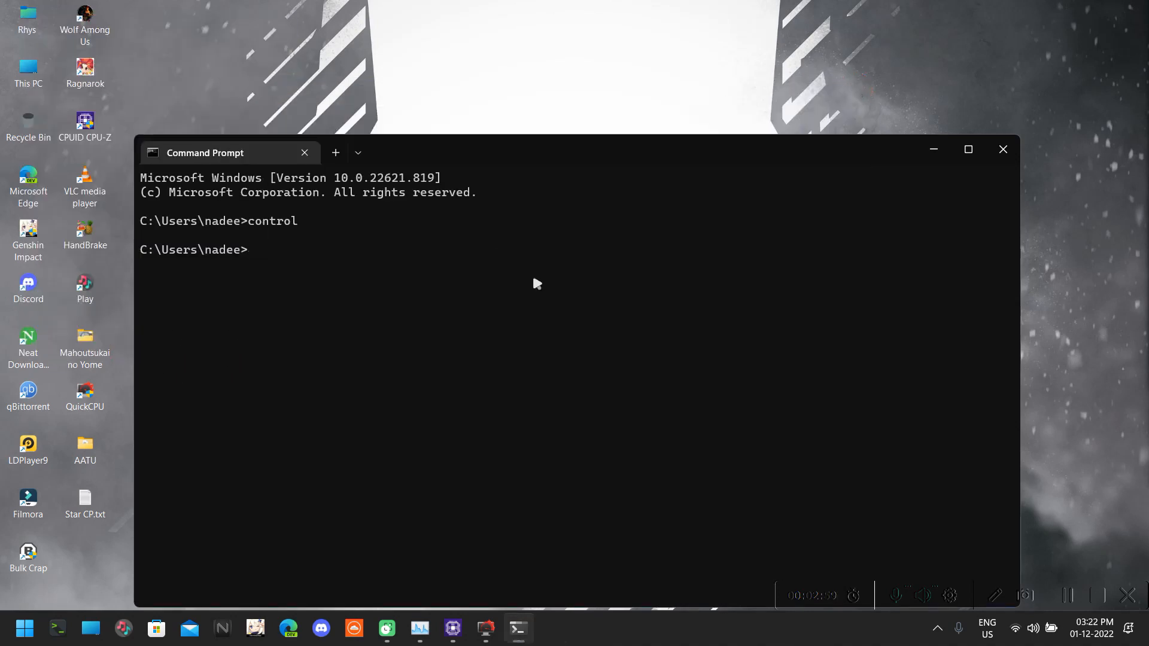
left_click(1003, 149)
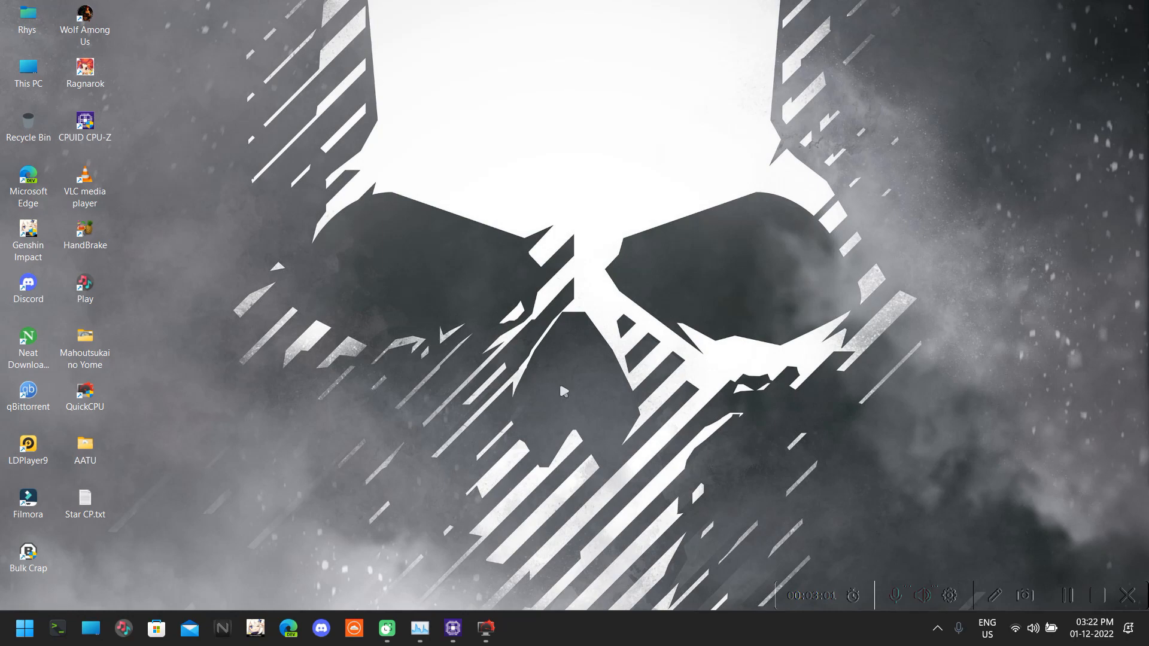
Step: Run AMD APU Tuning Utility.exe from the AATU folder as administrator and close the folder window
double_click(96, 450)
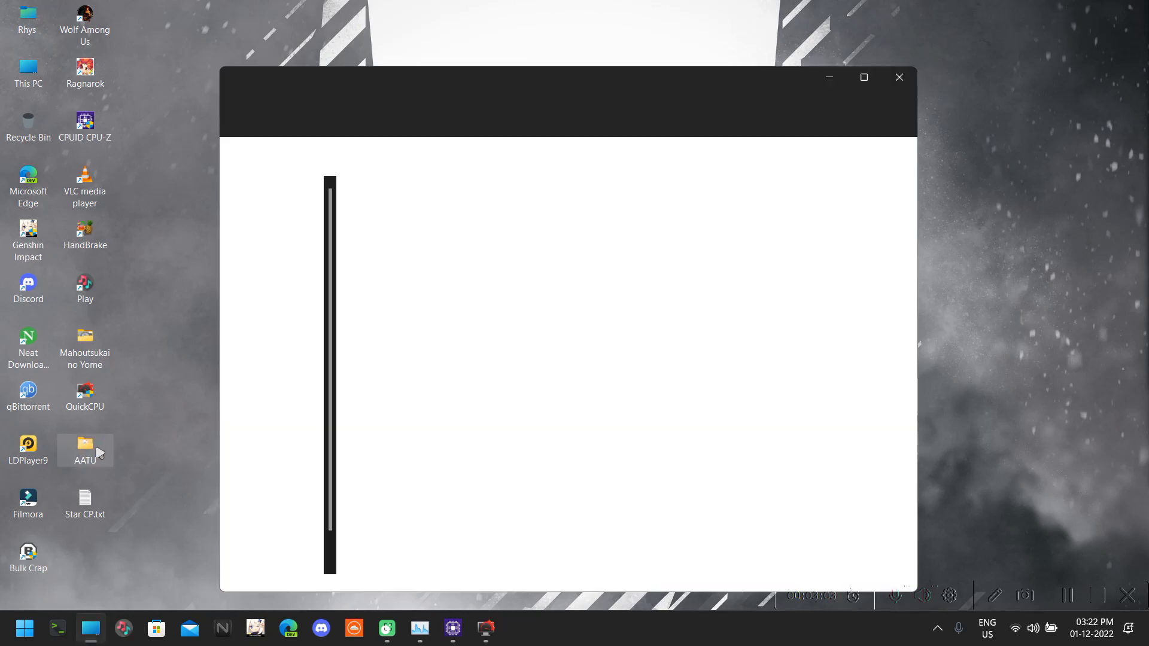
left_click(423, 290)
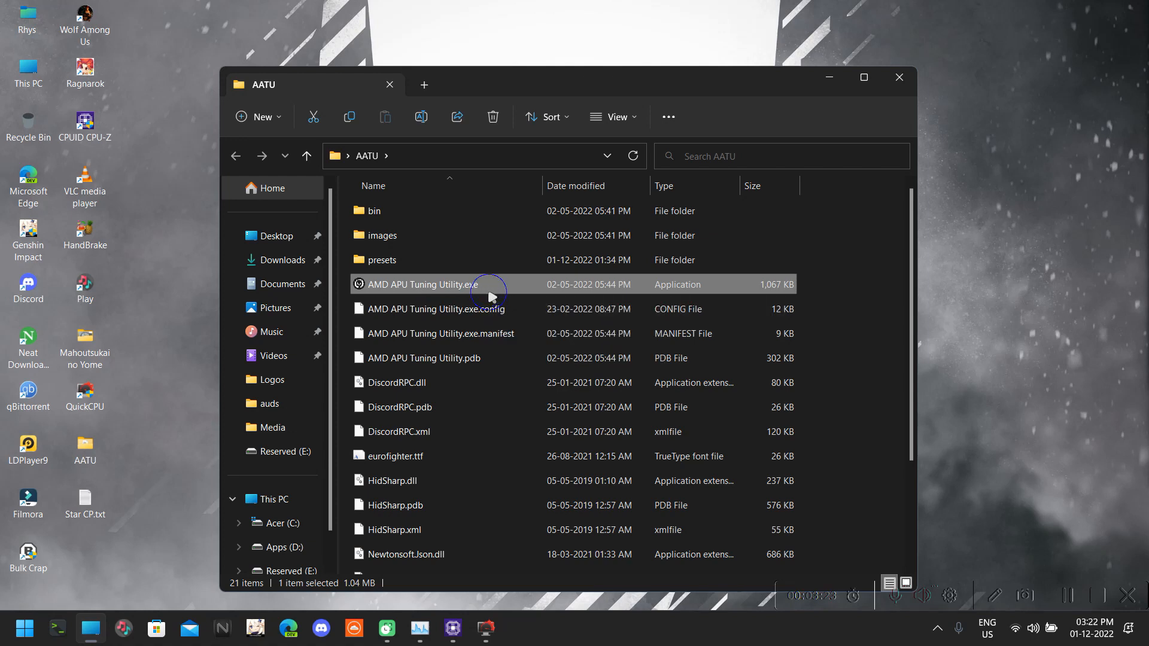
right_click(490, 292)
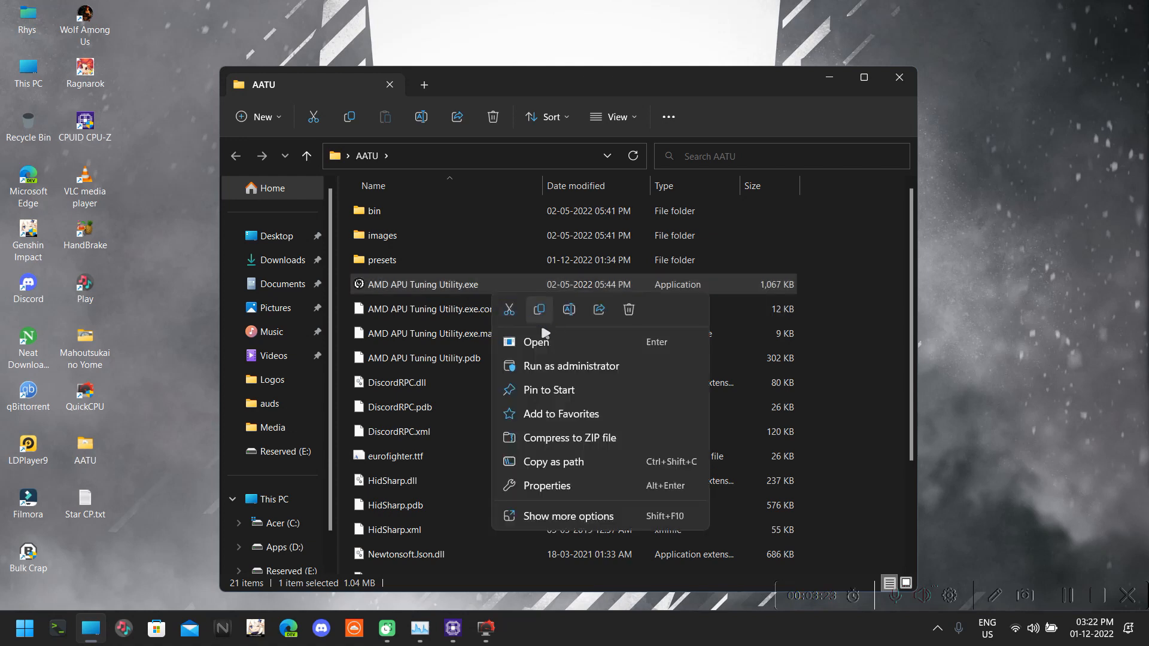
left_click(567, 367)
left_click(491, 443)
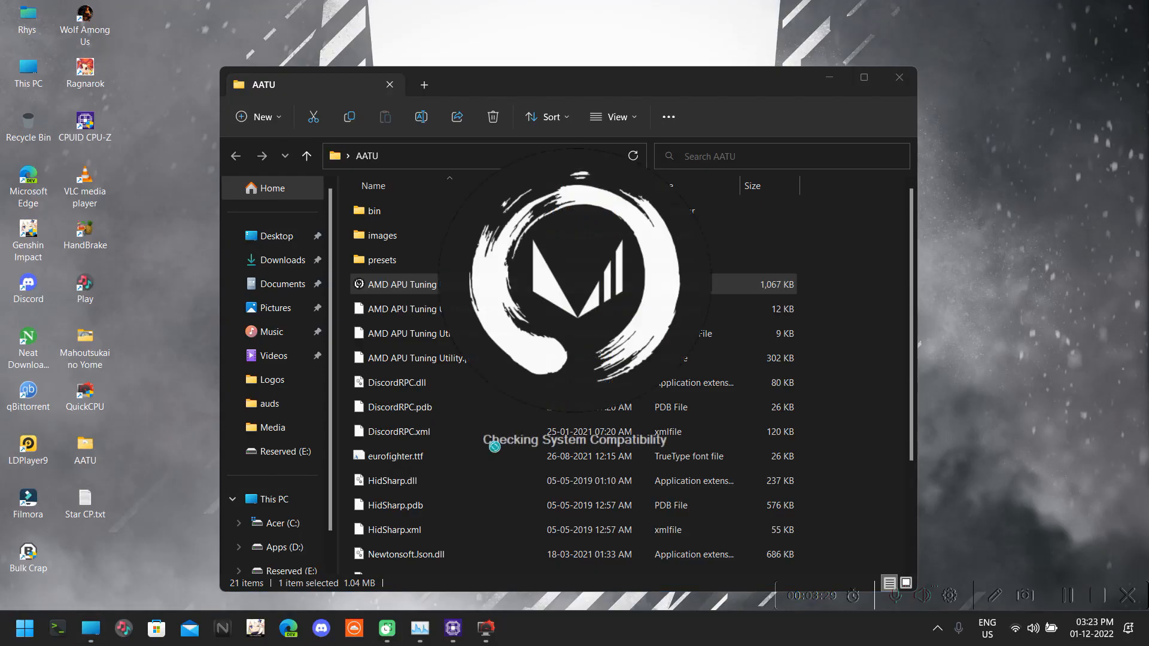
left_click(900, 78)
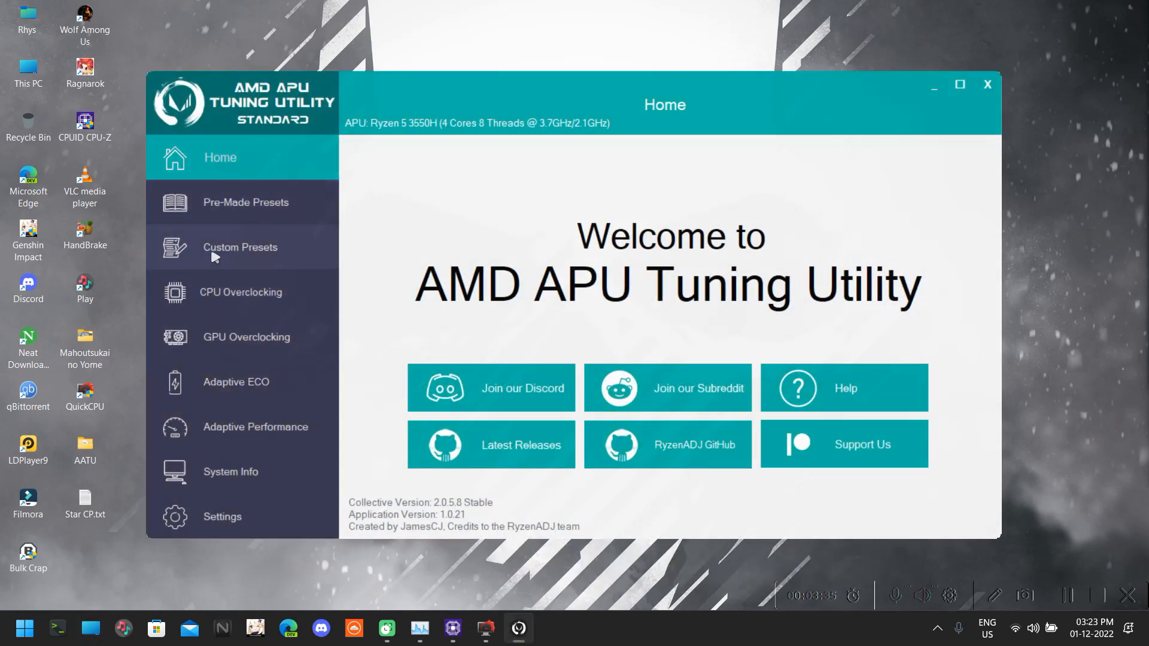
Step: Show the Custom Presets page and copy the Star CP.txt file from the desktop
left_click(259, 267)
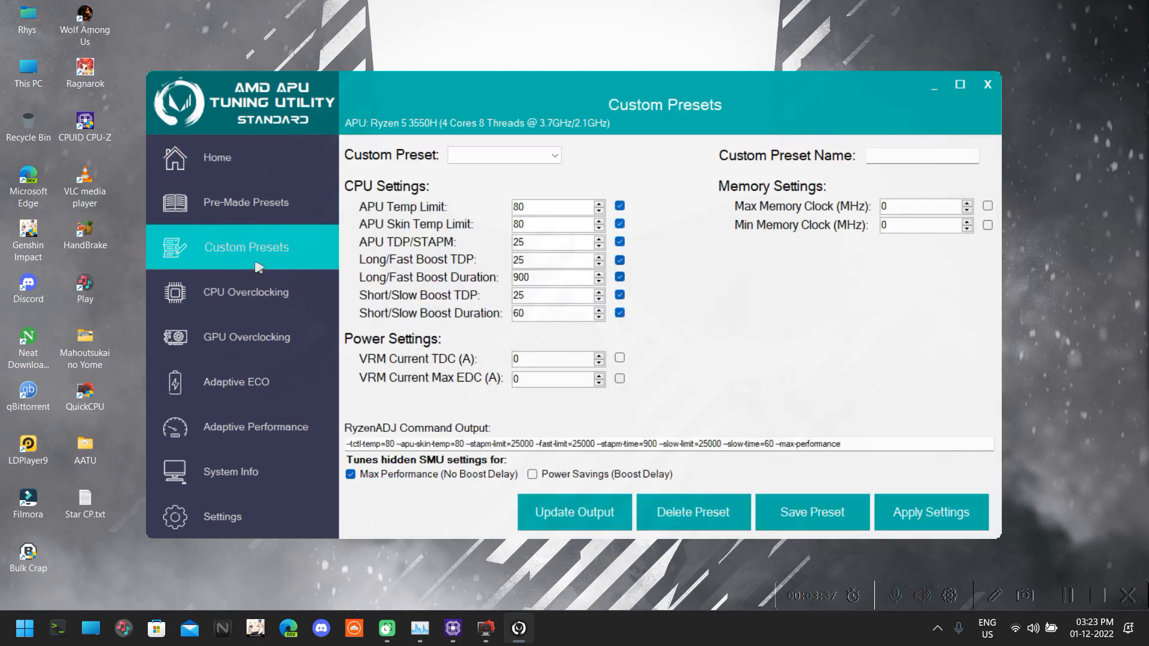
left_click(87, 500)
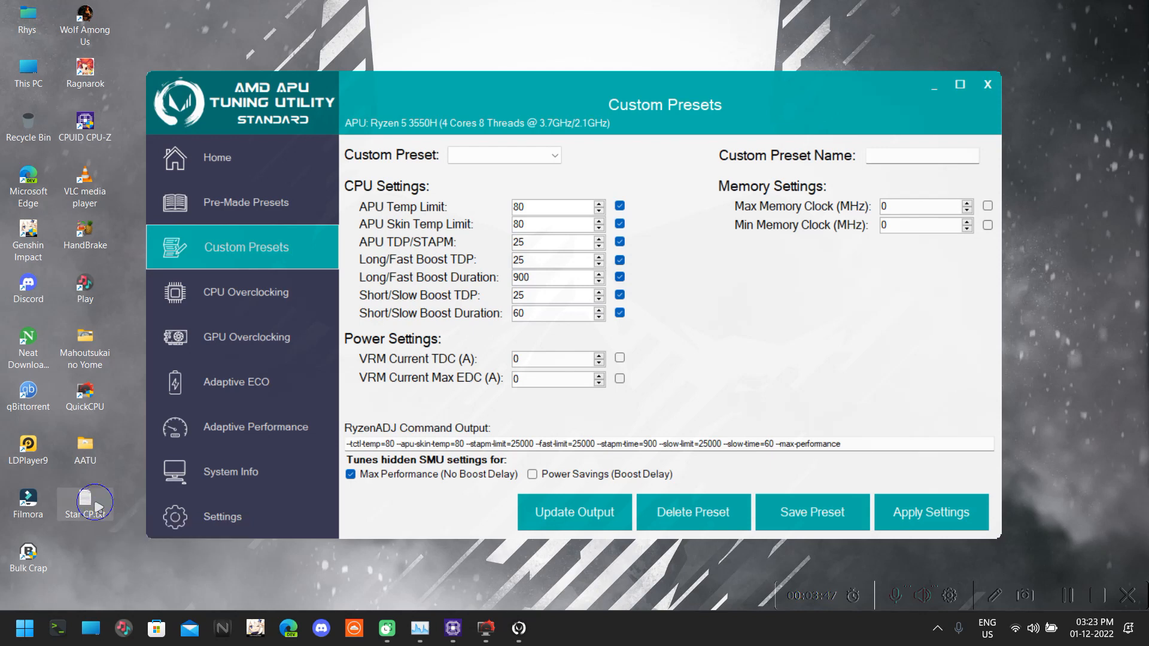
right_click(97, 511)
key("Escape")
right_click(97, 514)
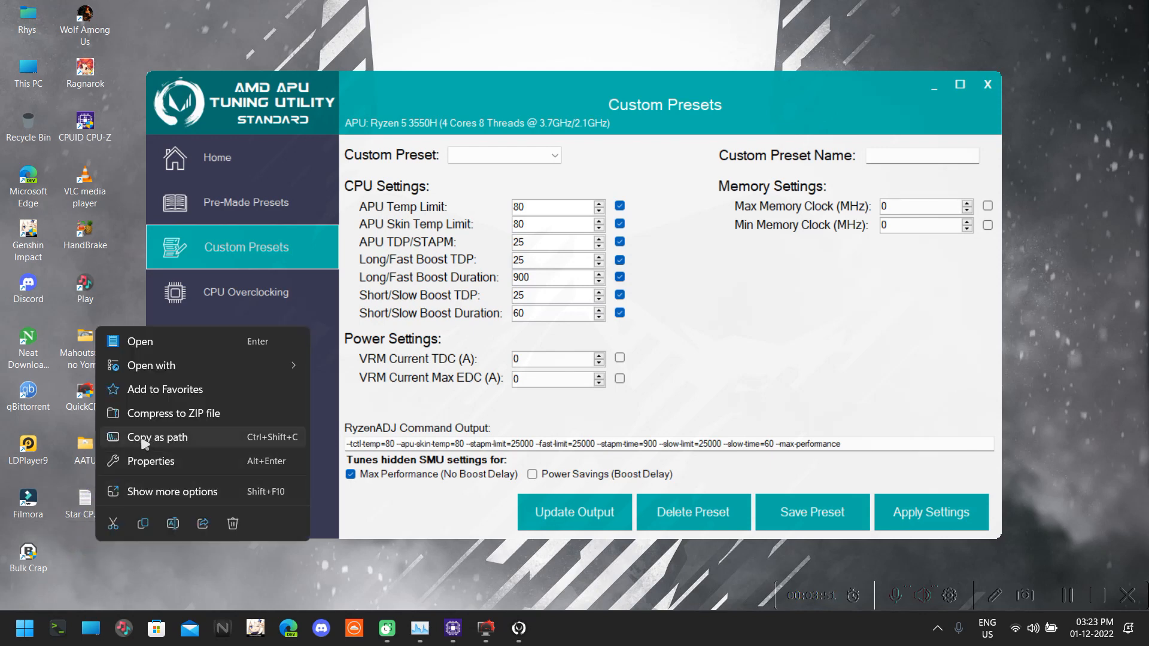
left_click(145, 530)
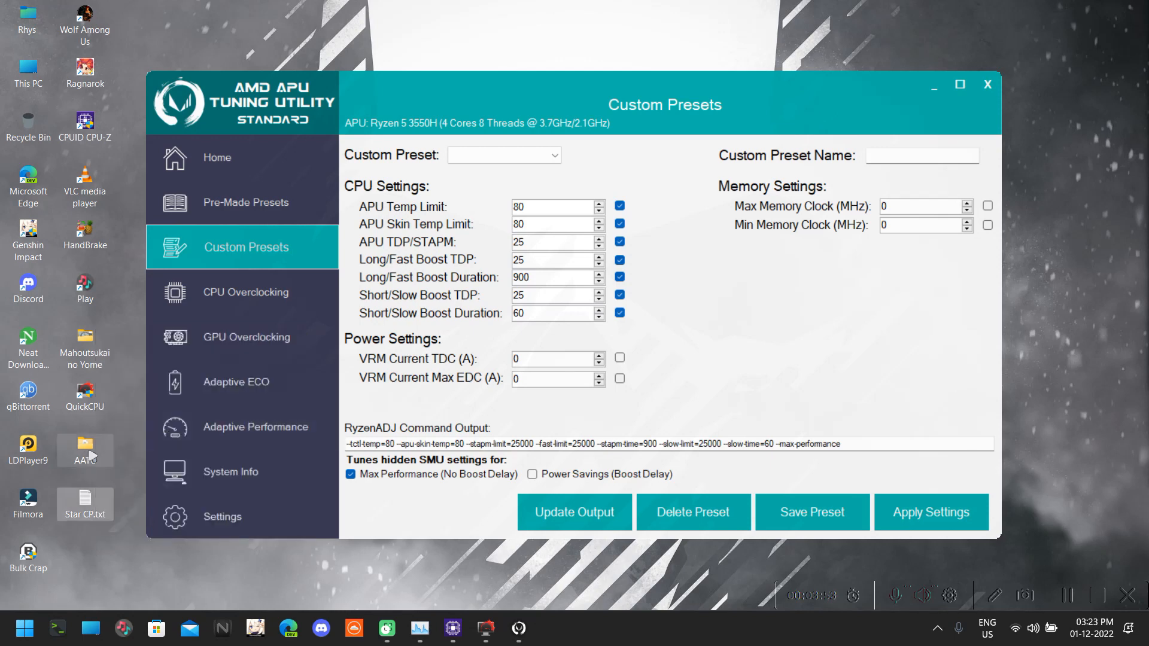
Step: Paste Star CP.txt into the presets folder inside AATU and close the folder window
double_click(90, 450)
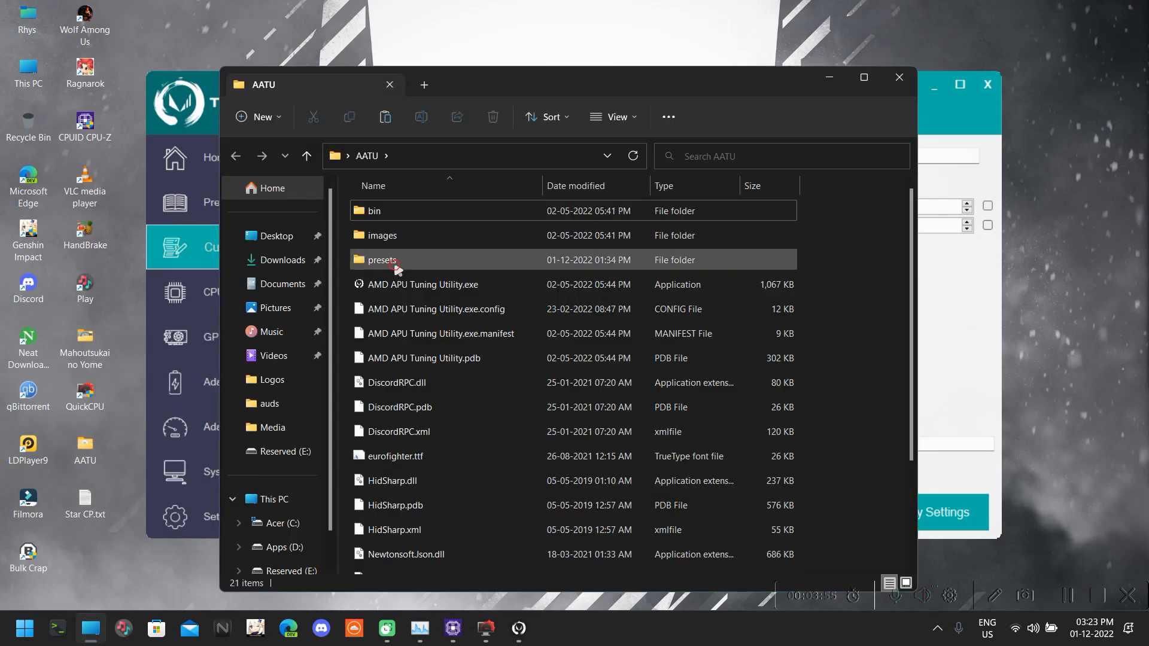
double_click(397, 266)
right_click(395, 266)
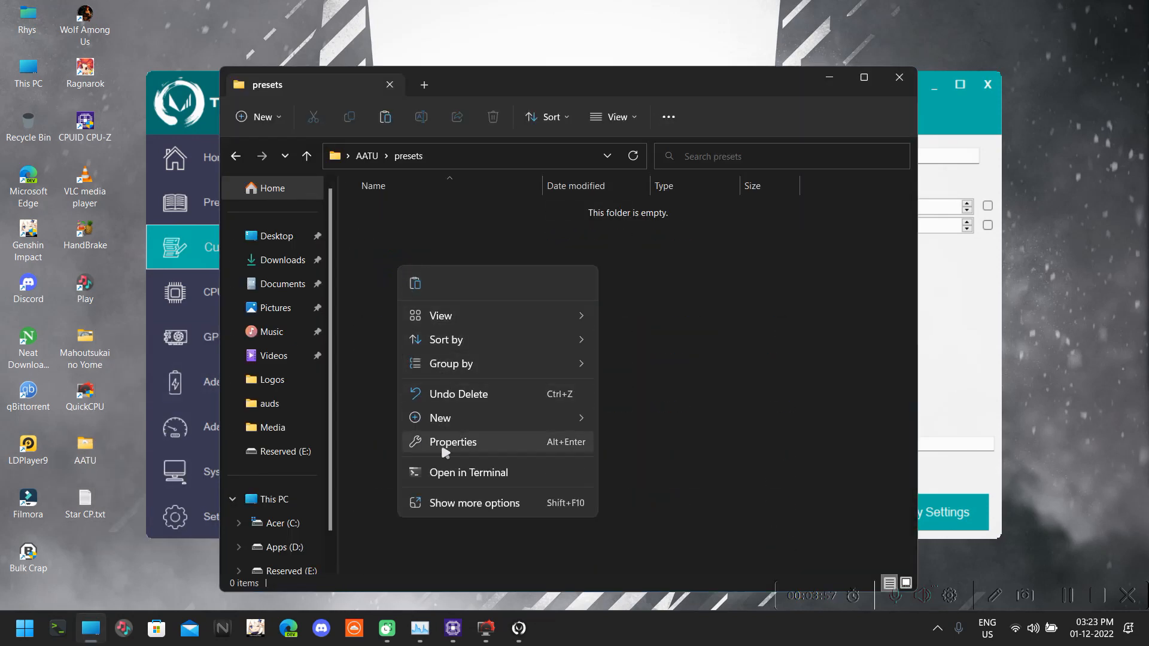
left_click(414, 283)
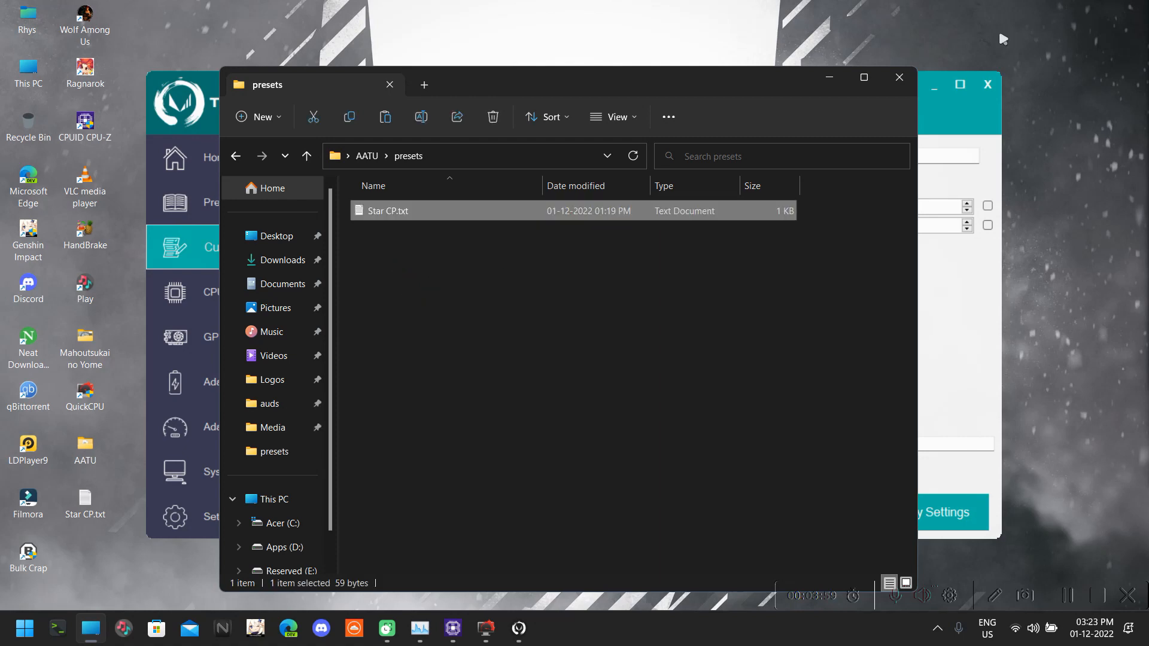
left_click(910, 81)
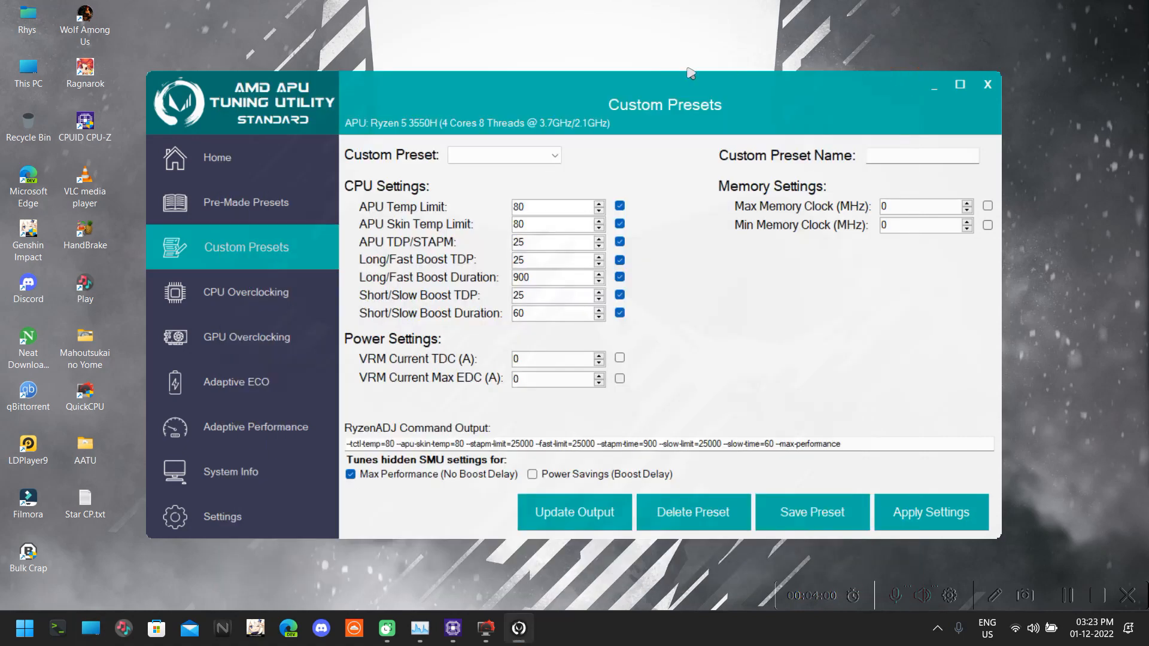
Step: Reopen the Custom Presets page and check the Custom Preset list for the newly pasted preset
left_click(548, 157)
left_click(209, 179)
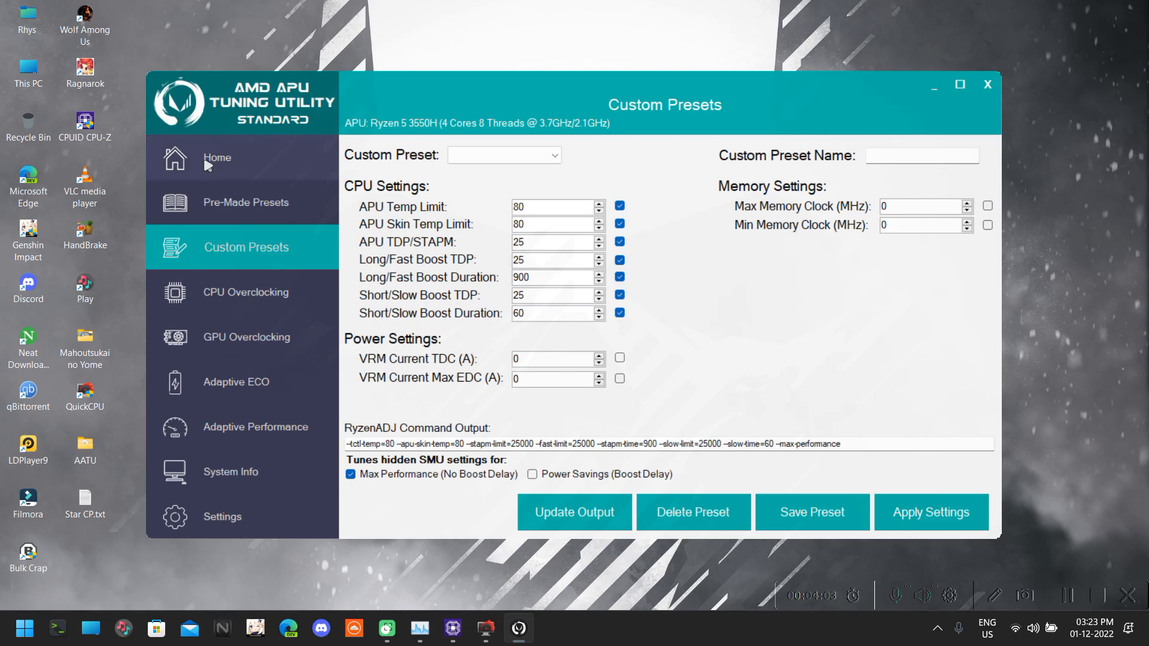
left_click(216, 159)
left_click(244, 245)
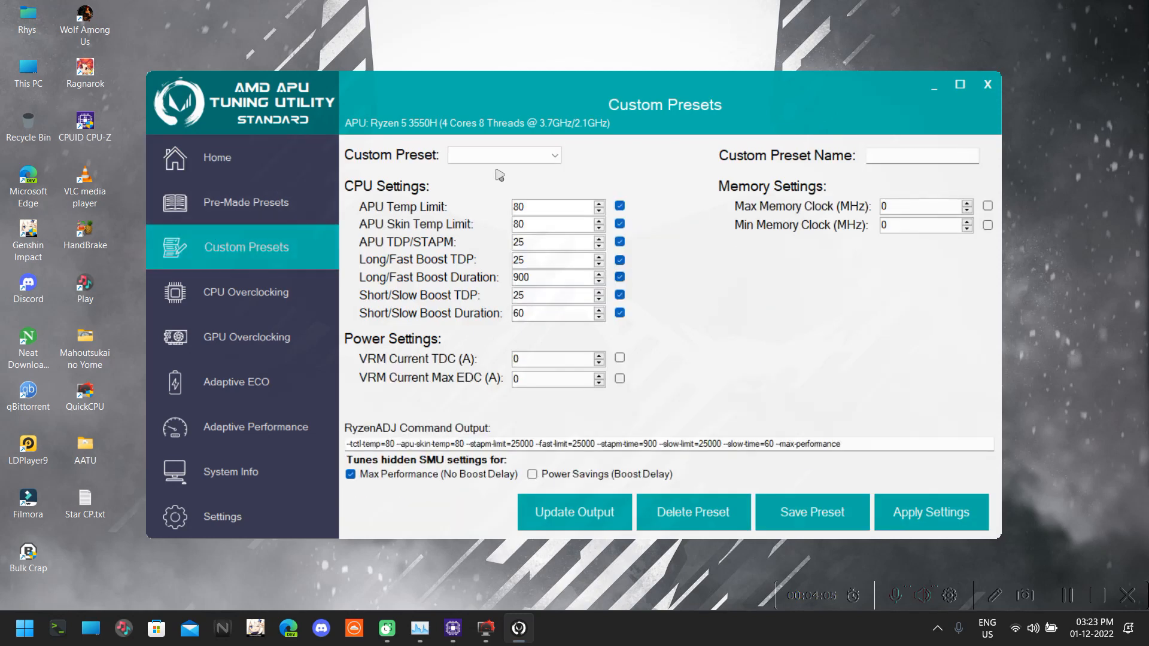
left_click(516, 157)
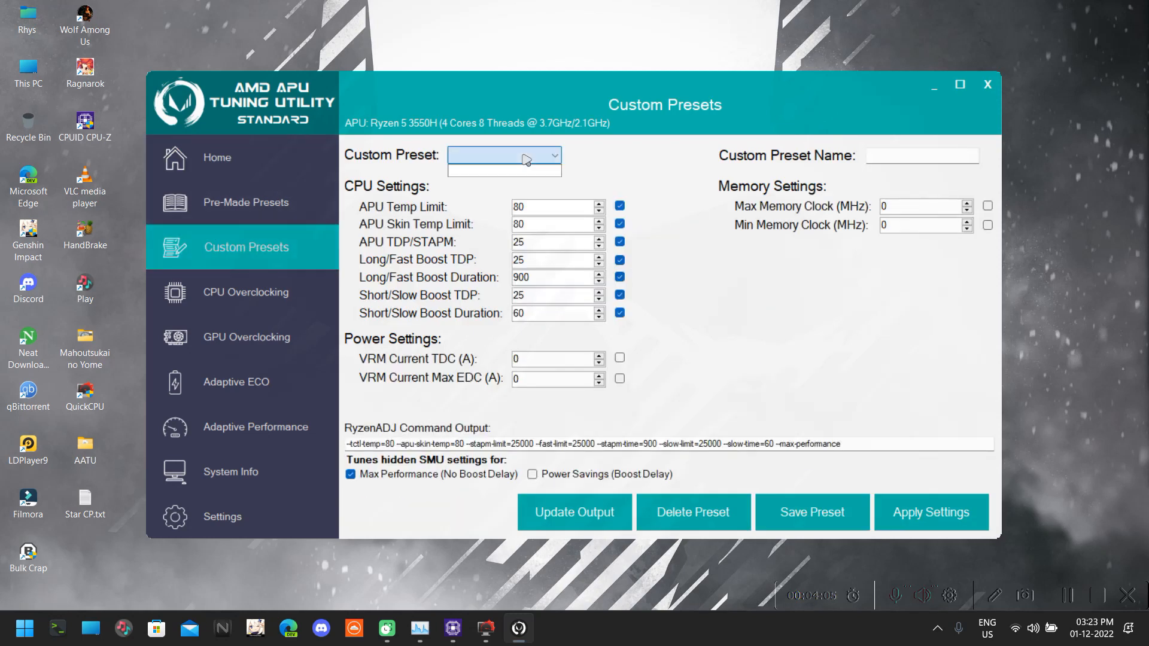
Step: Close AMD APU Tuning Utility, run it again as administrator from the AATU folder, and close the folder window
left_click(991, 86)
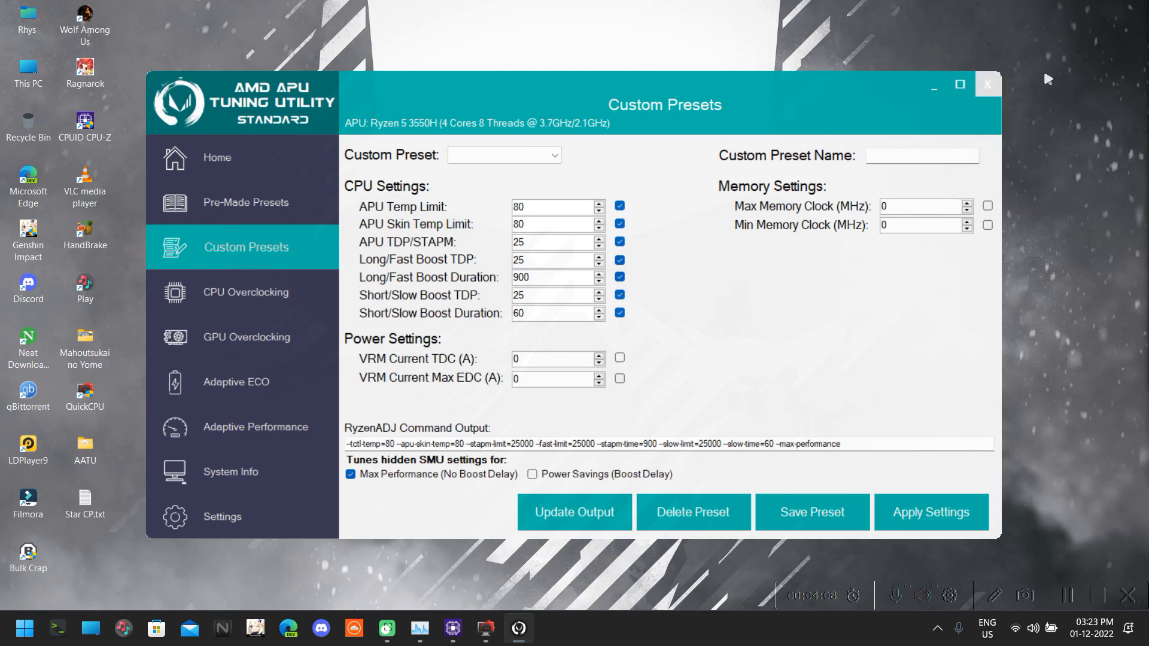
left_click(987, 85)
double_click(90, 458)
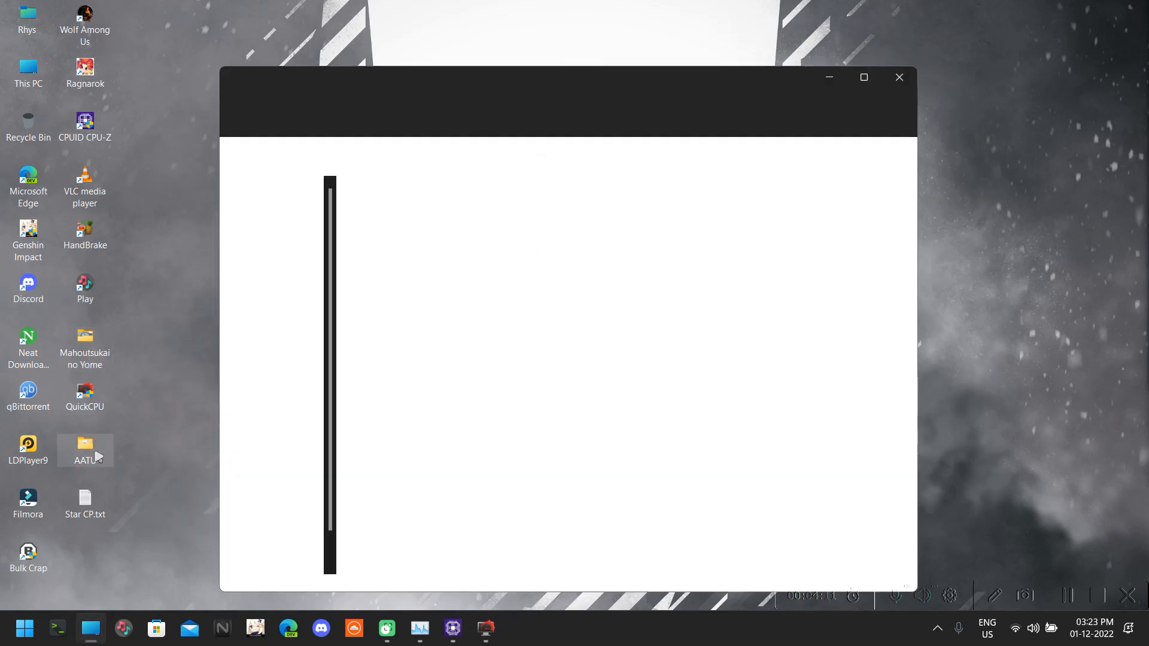
left_click(385, 286)
right_click(385, 286)
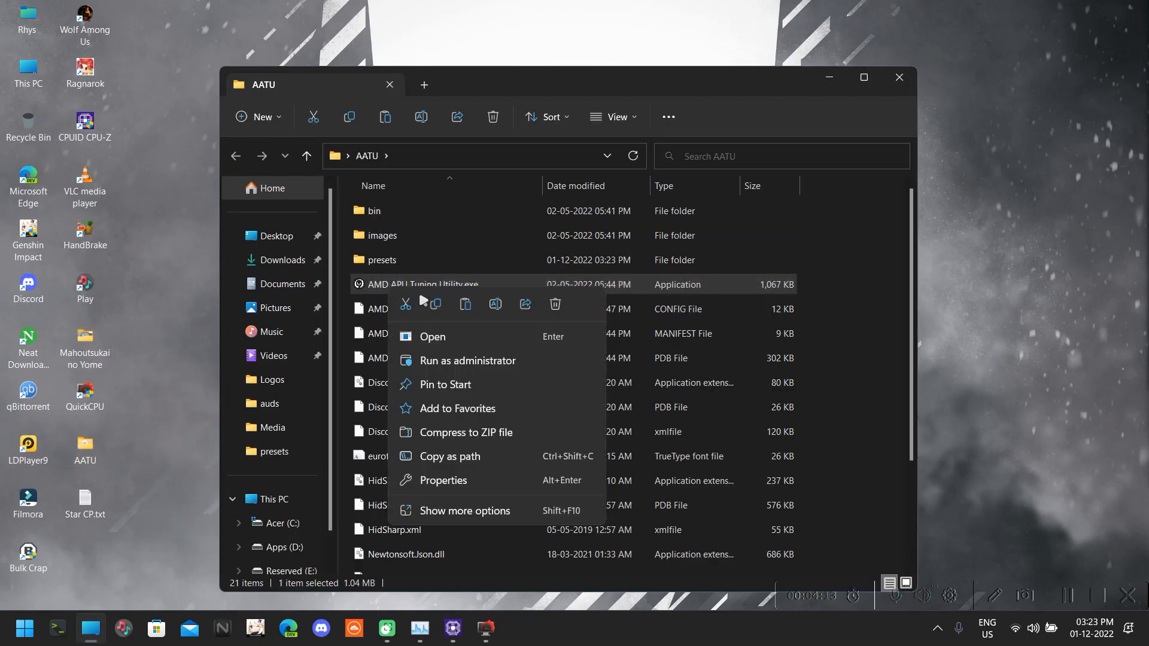
left_click(426, 361)
left_click(540, 444)
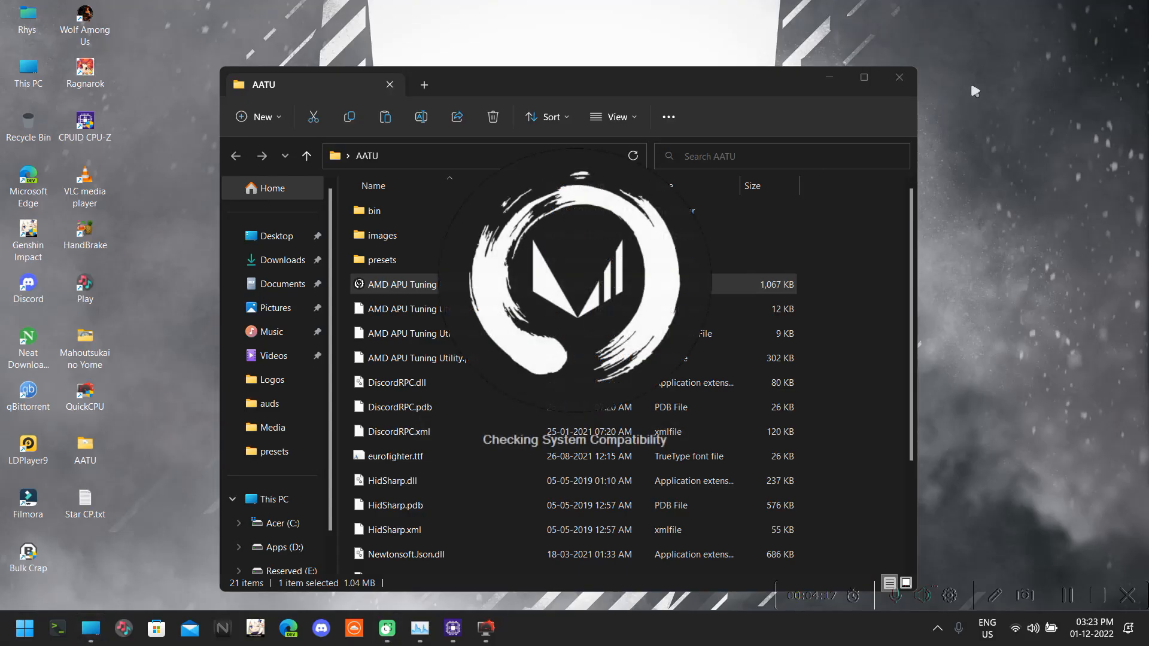
left_click(897, 78)
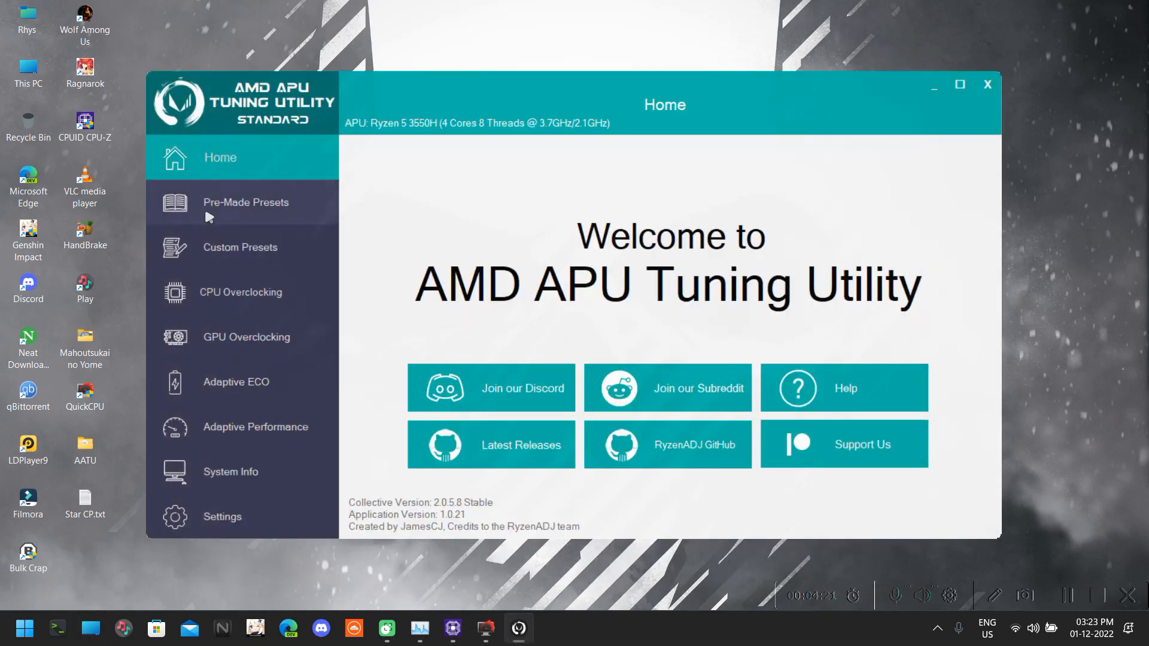
Step: Load the Star CP preset on the Custom Presets page
left_click(222, 250)
left_click(498, 155)
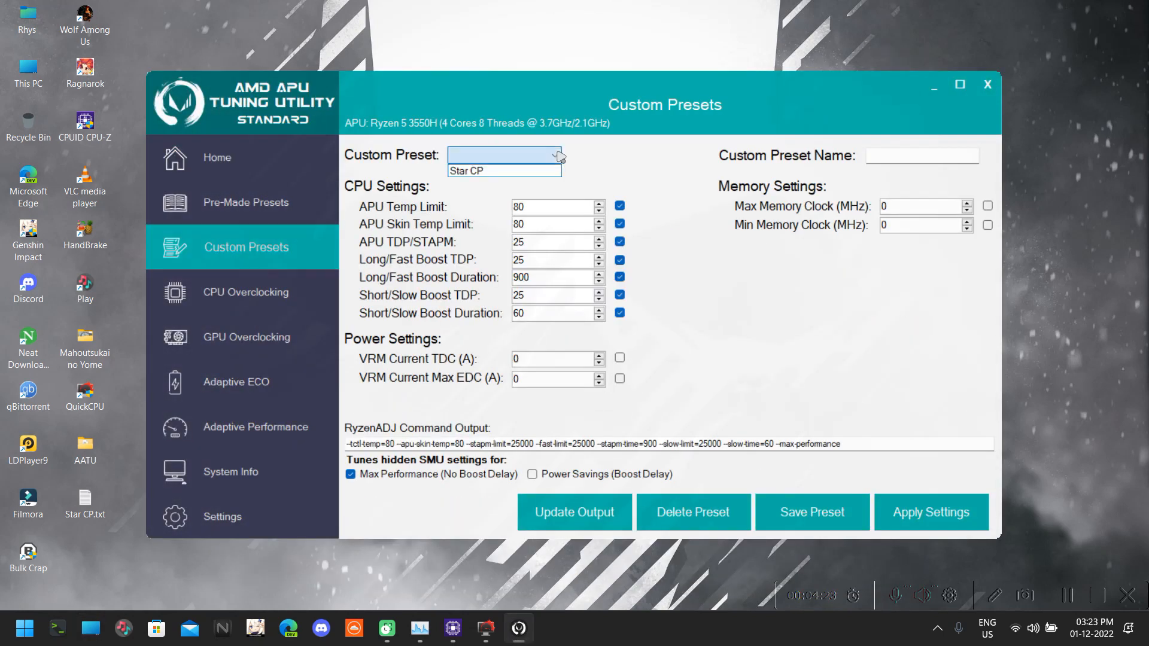
left_click(488, 173)
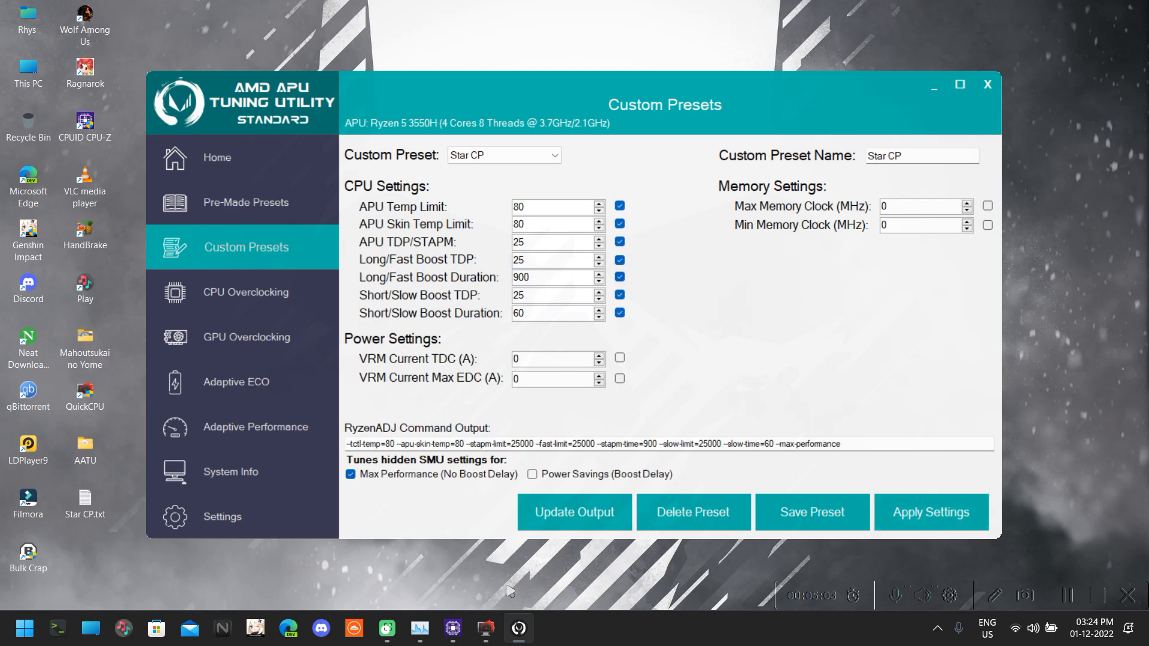
Step: Bring up Quick CPU for monitoring and start the CPU stress test in CPU-Z
left_click(496, 628)
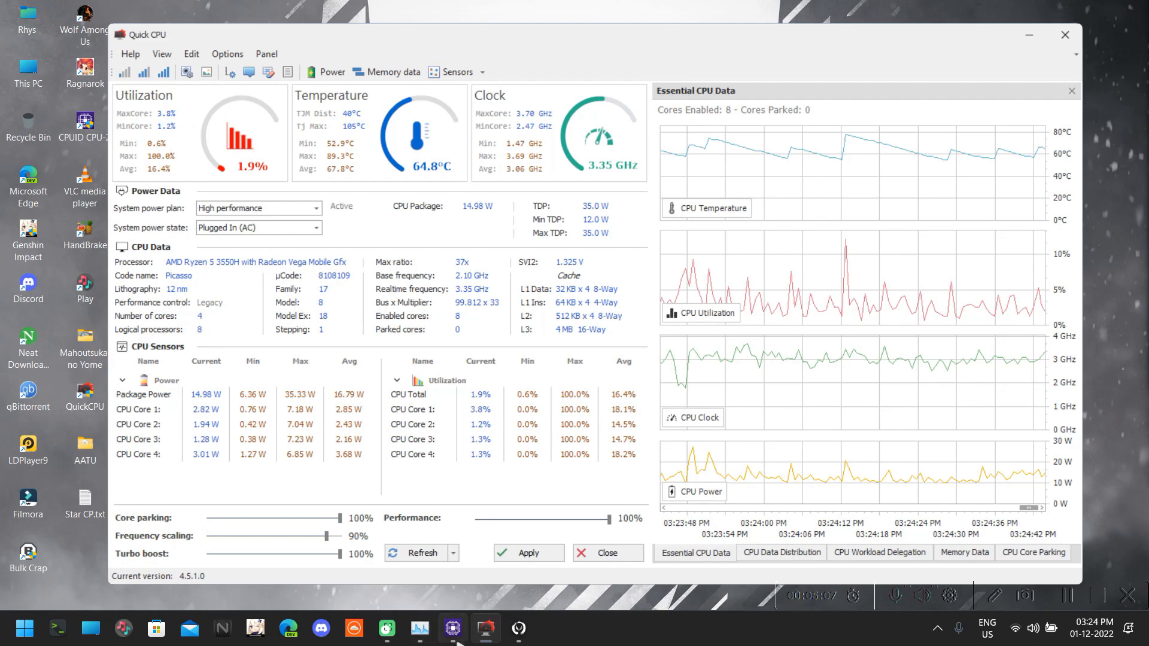
left_click(455, 629)
left_click(536, 355)
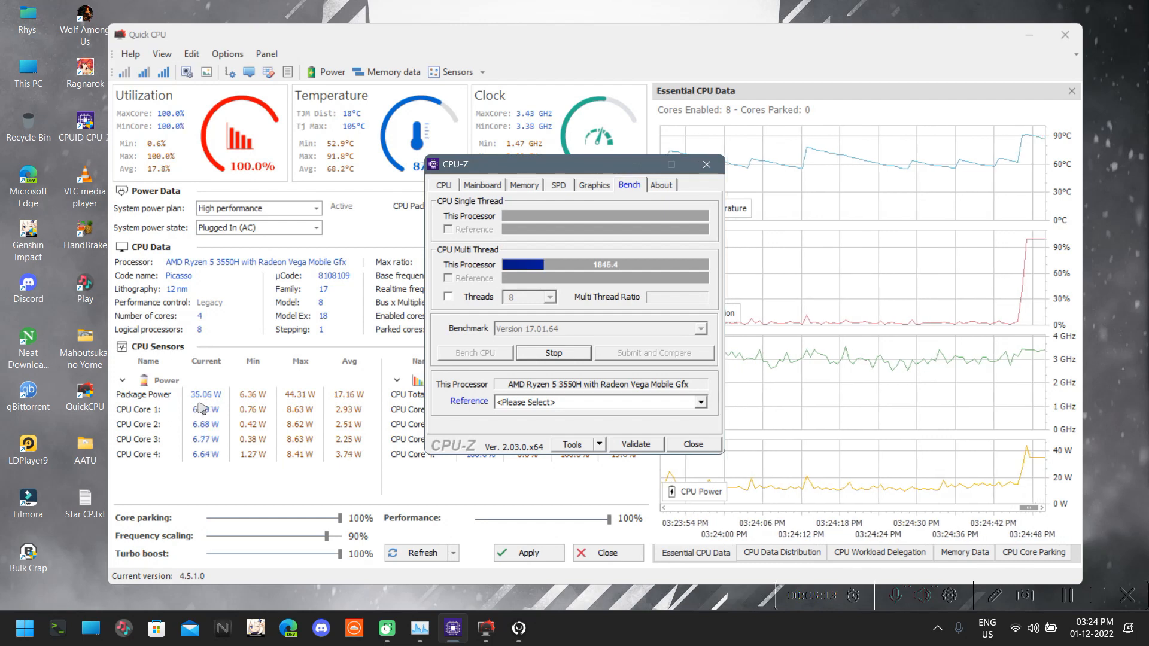
Step: Apply the Star CP preset in AMD APU Tuning Utility and check its effect in Quick CPU and Task Manager
left_click(518, 628)
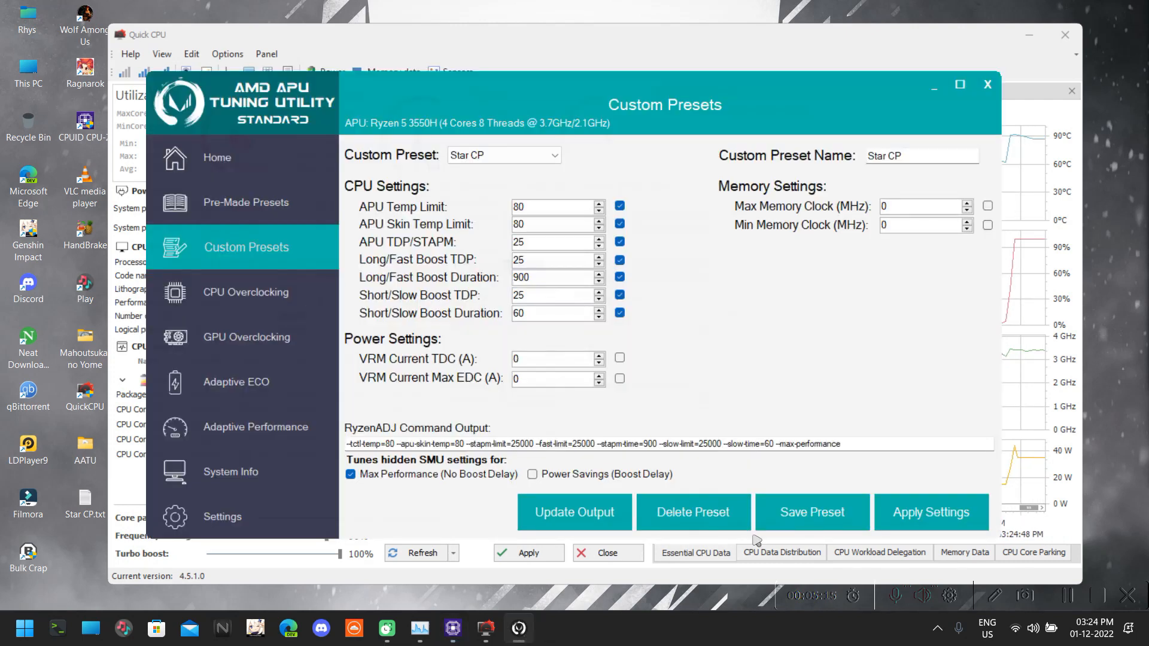
left_click(922, 529)
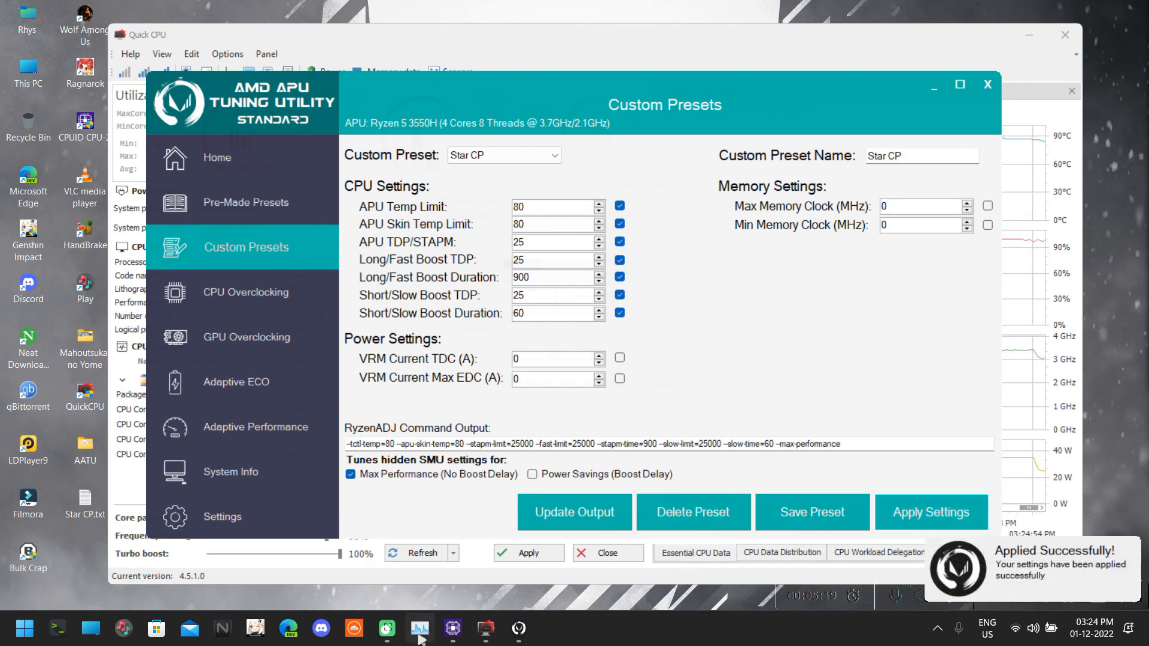
left_click(486, 628)
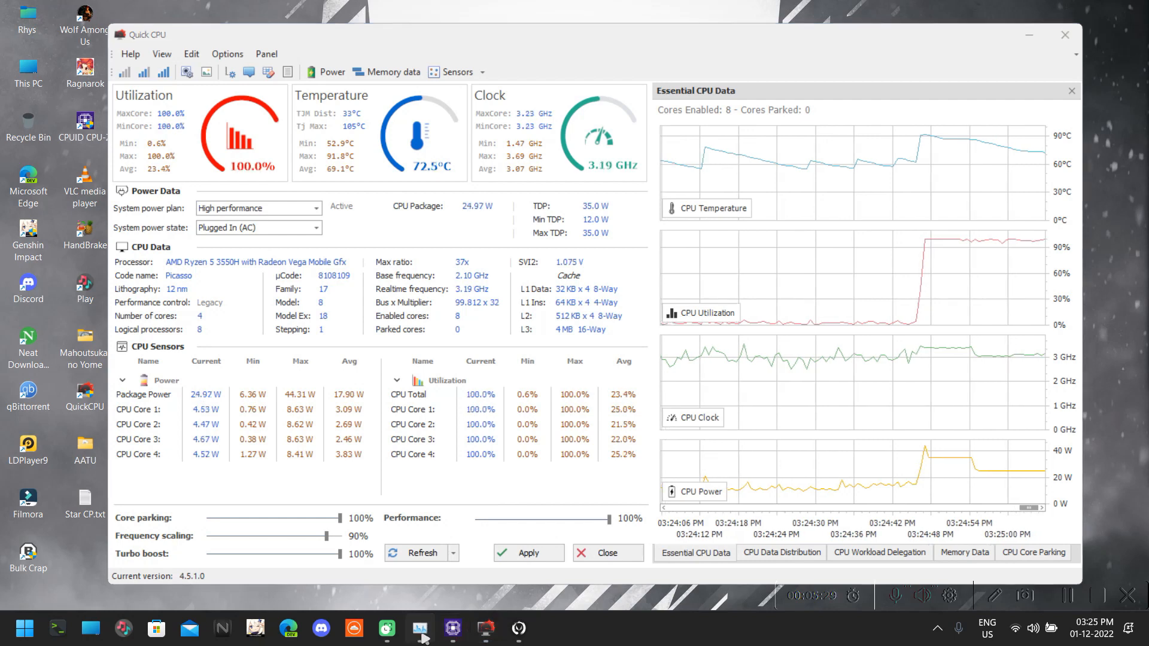
left_click(421, 629)
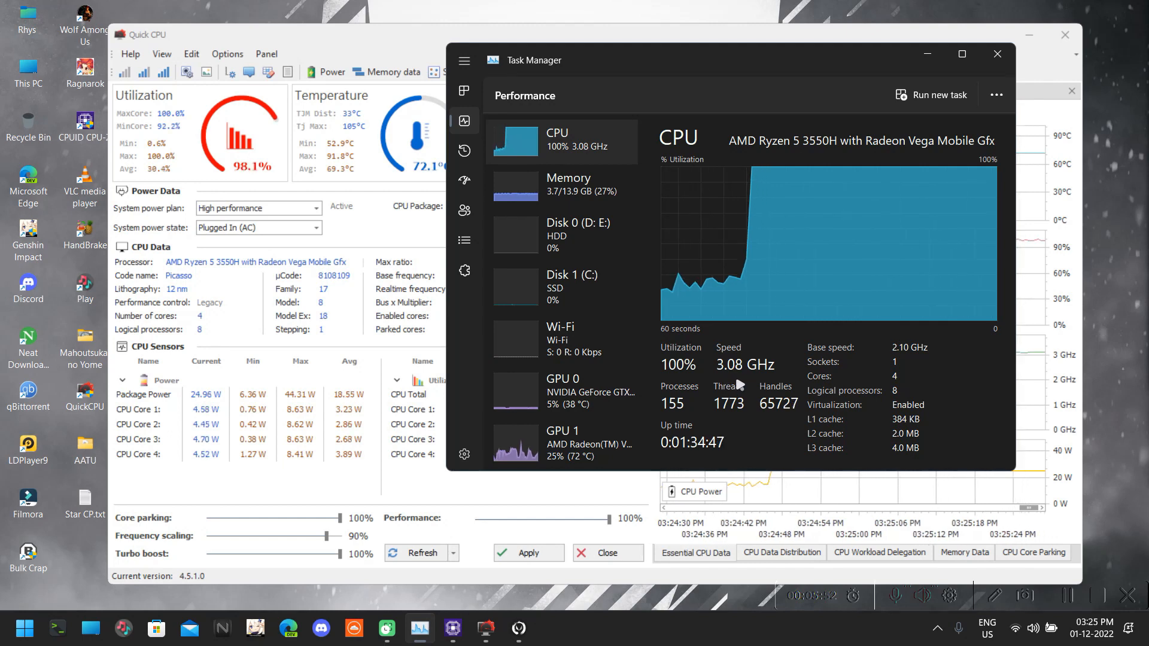
left_click(343, 487)
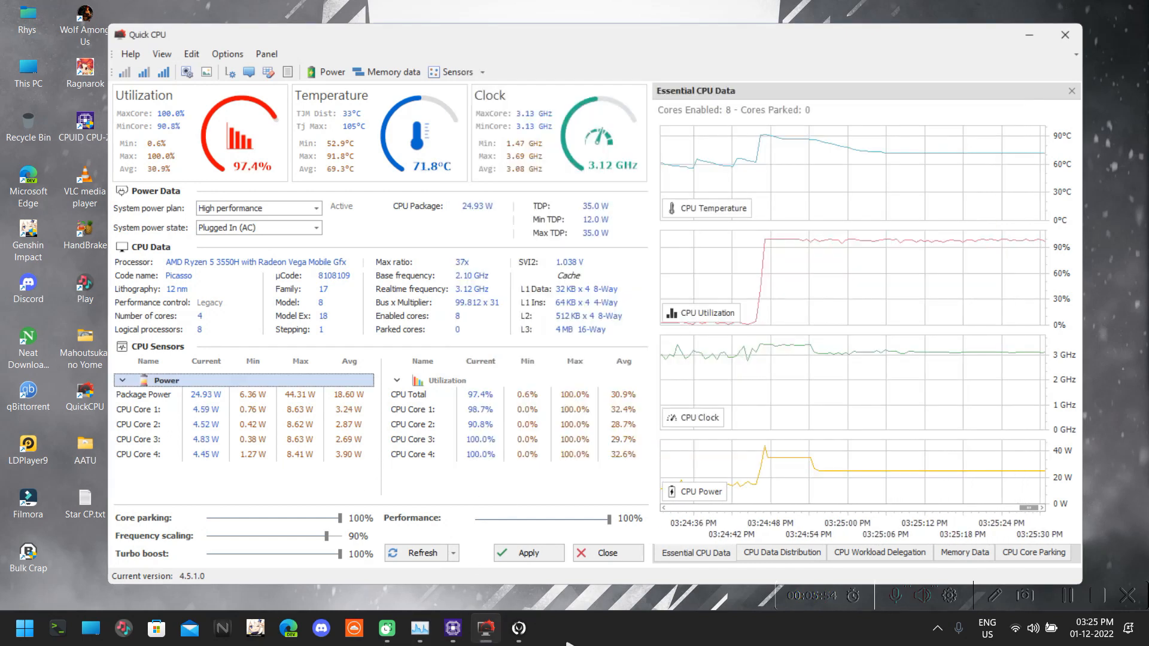
Step: Enable Apply on Start and Start on Boot in AMD APU Tuning Utility's general settings, return to its home page and minimise it
left_click(518, 628)
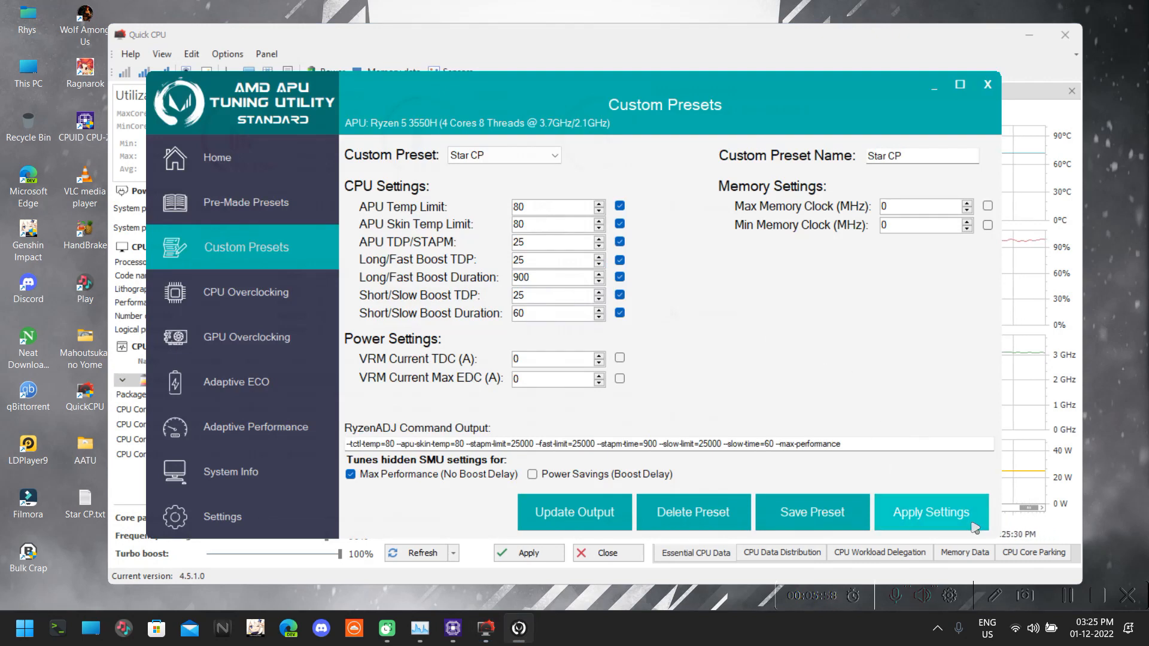
left_click(249, 516)
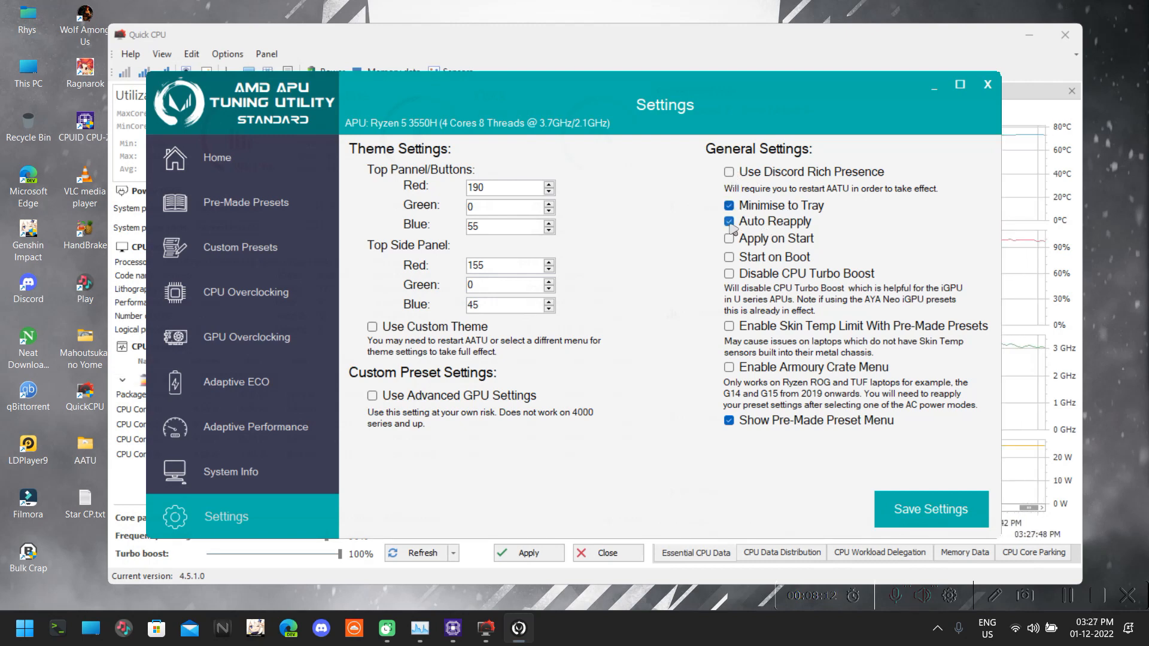
left_click(728, 239)
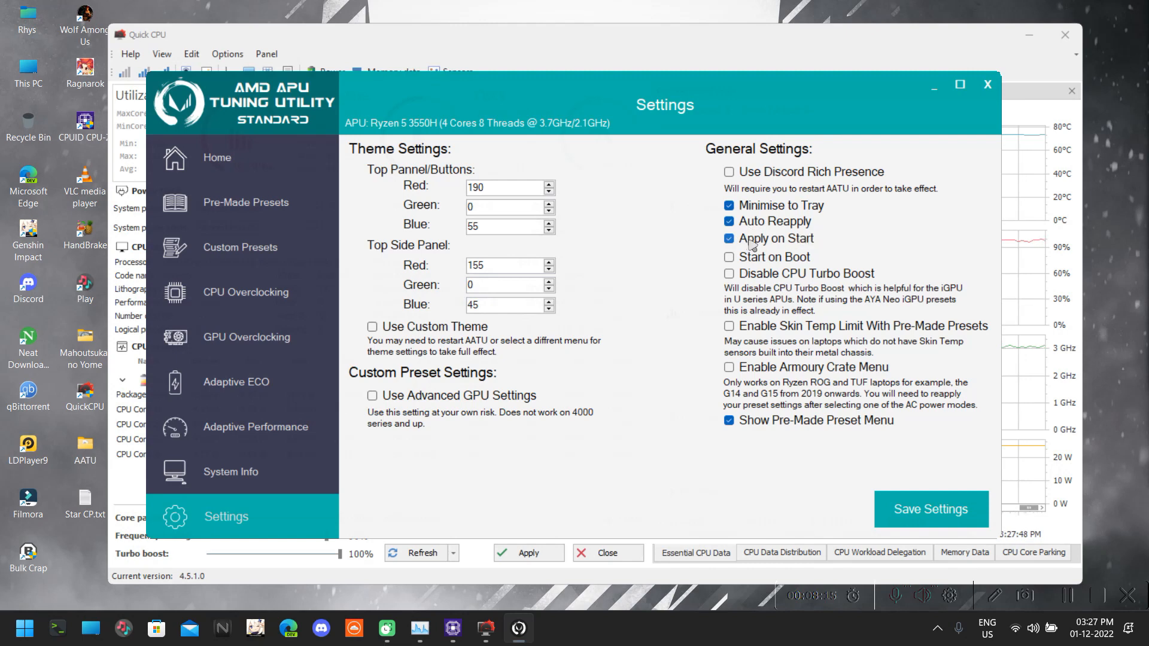
left_click(773, 261)
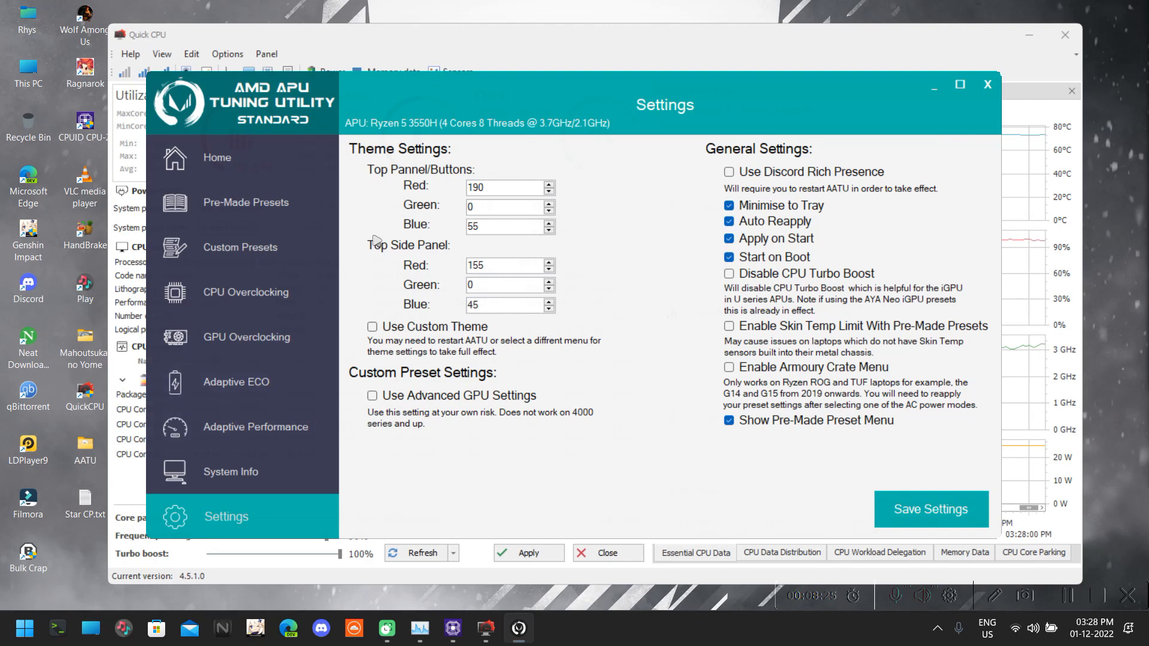
left_click(212, 182)
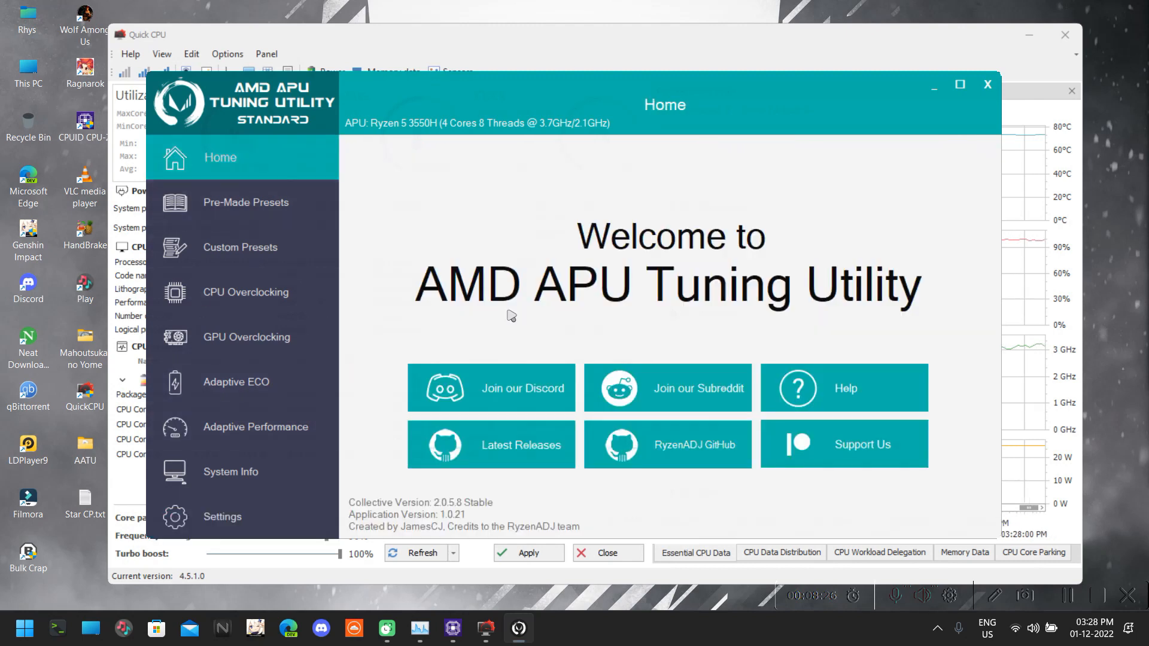
left_click(935, 89)
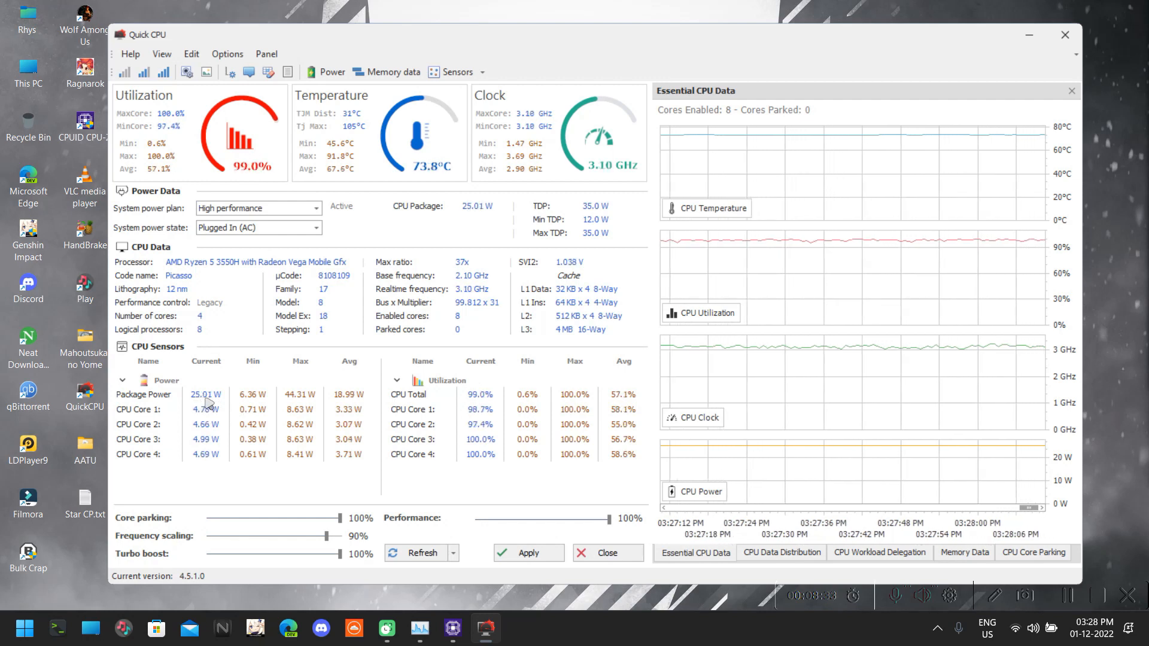
Step: Compare CPU package power, temperature and clock speed under load in Quick CPU and Task Manager
left_click(420, 628)
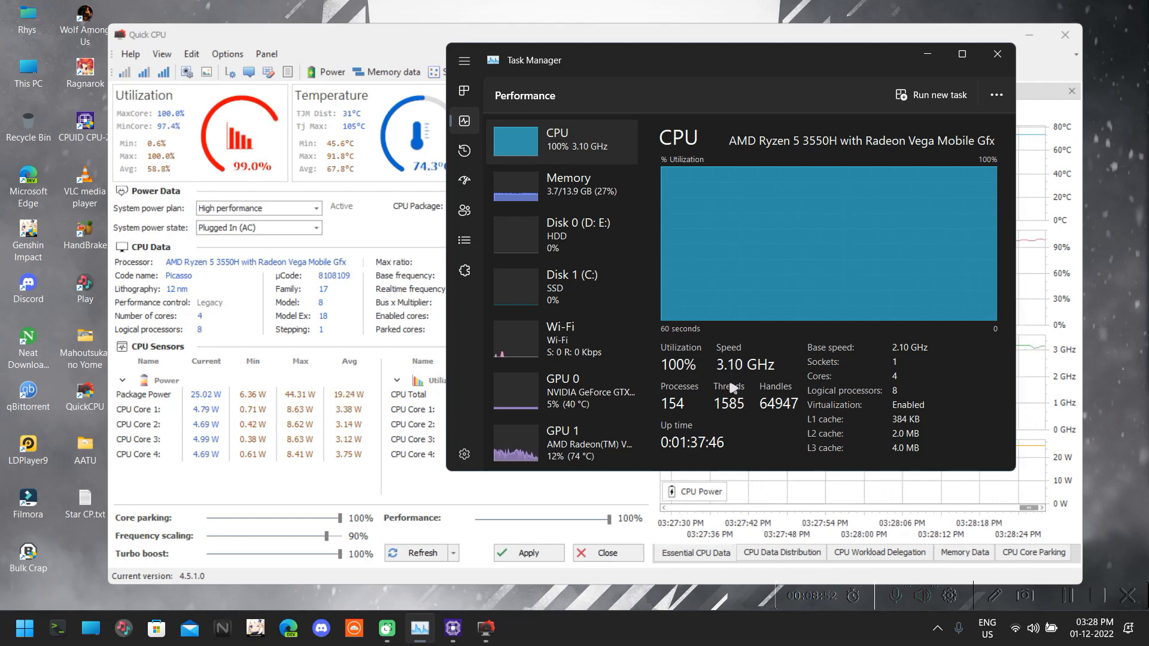
left_click(485, 628)
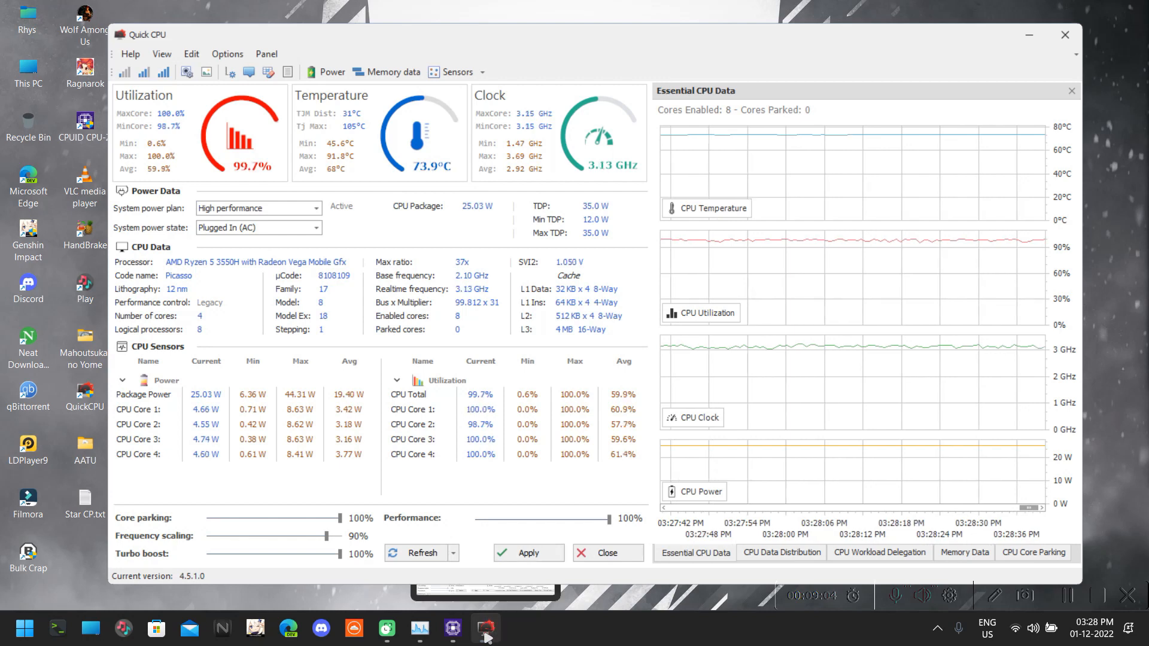
mouse_move(419, 635)
left_click(419, 632)
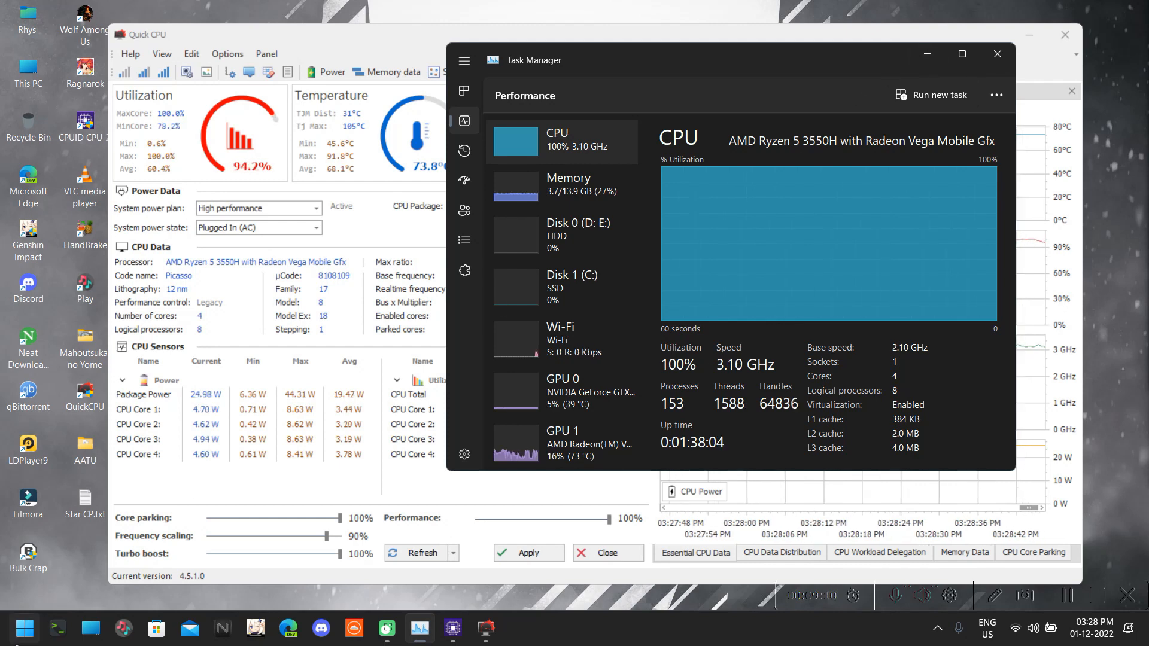
Step: Launch Control Panel from Command Prompt with control and open the High performance plan's advanced power settings
left_click(49, 640)
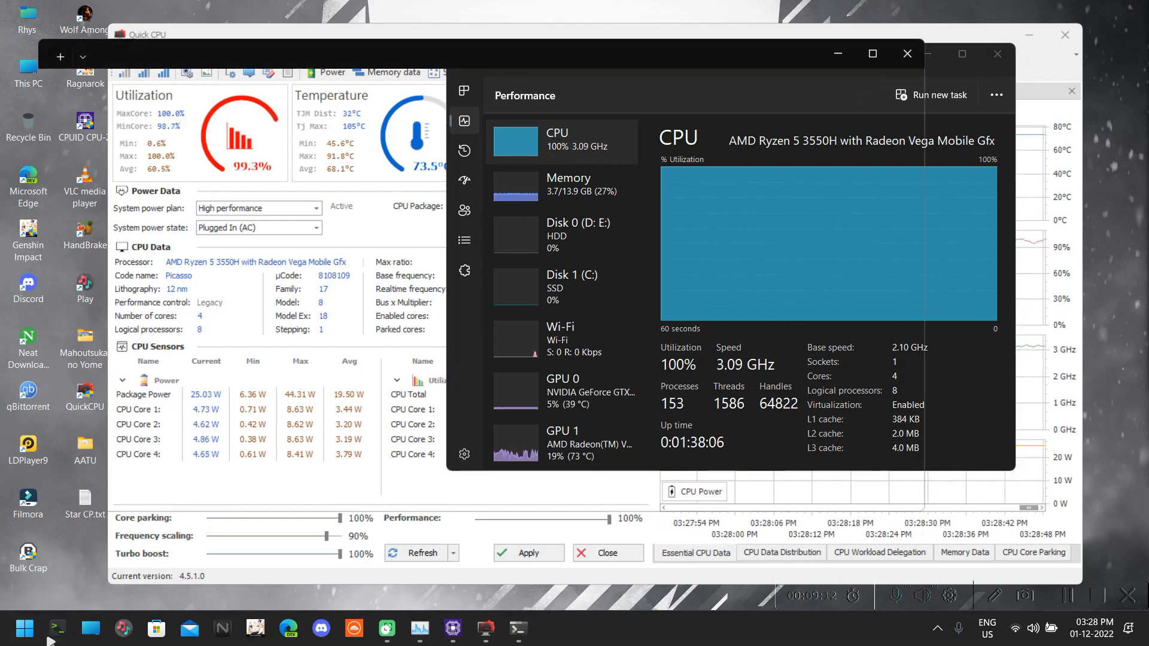
type("control")
key("Return")
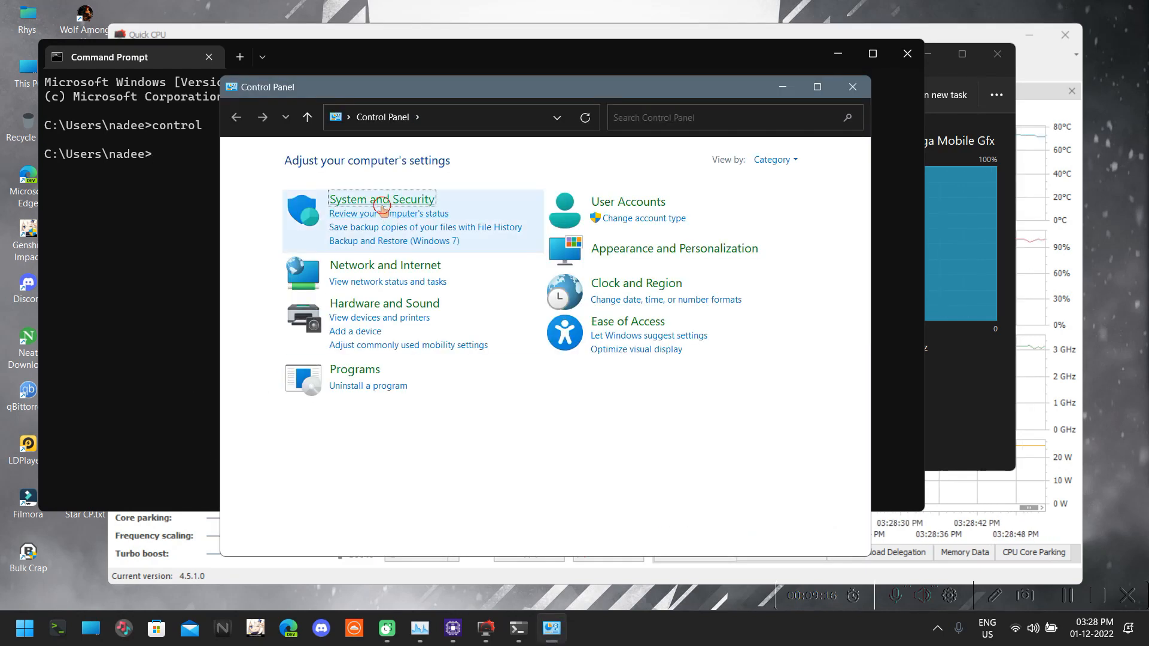
left_click(373, 200)
left_click(425, 297)
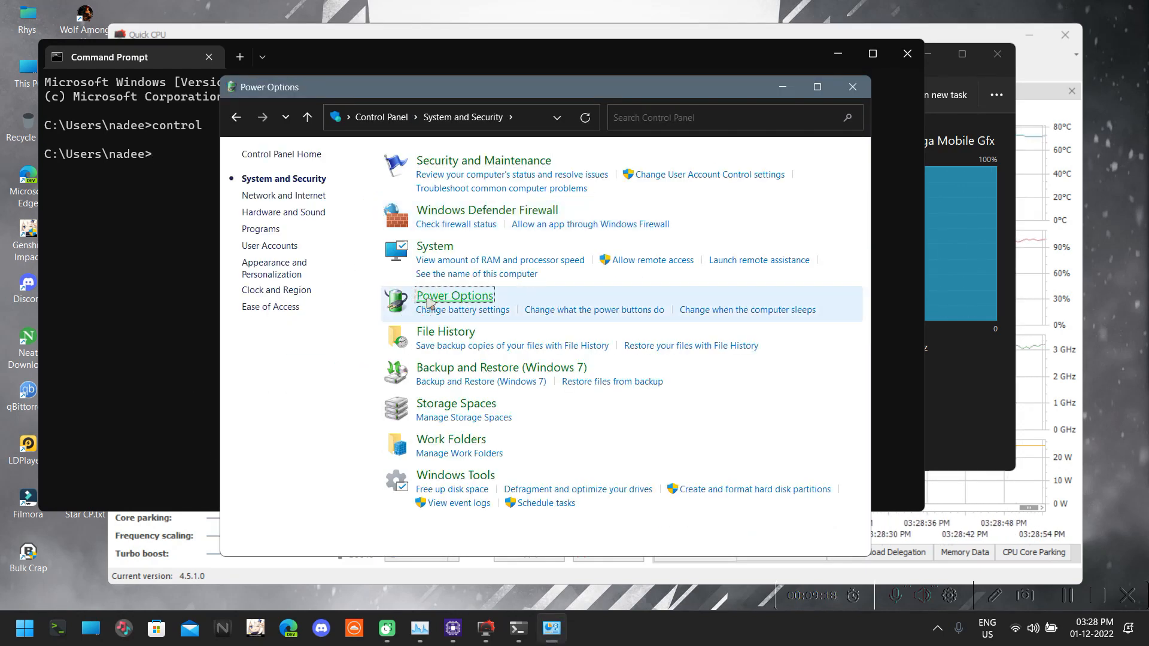
left_click(775, 281)
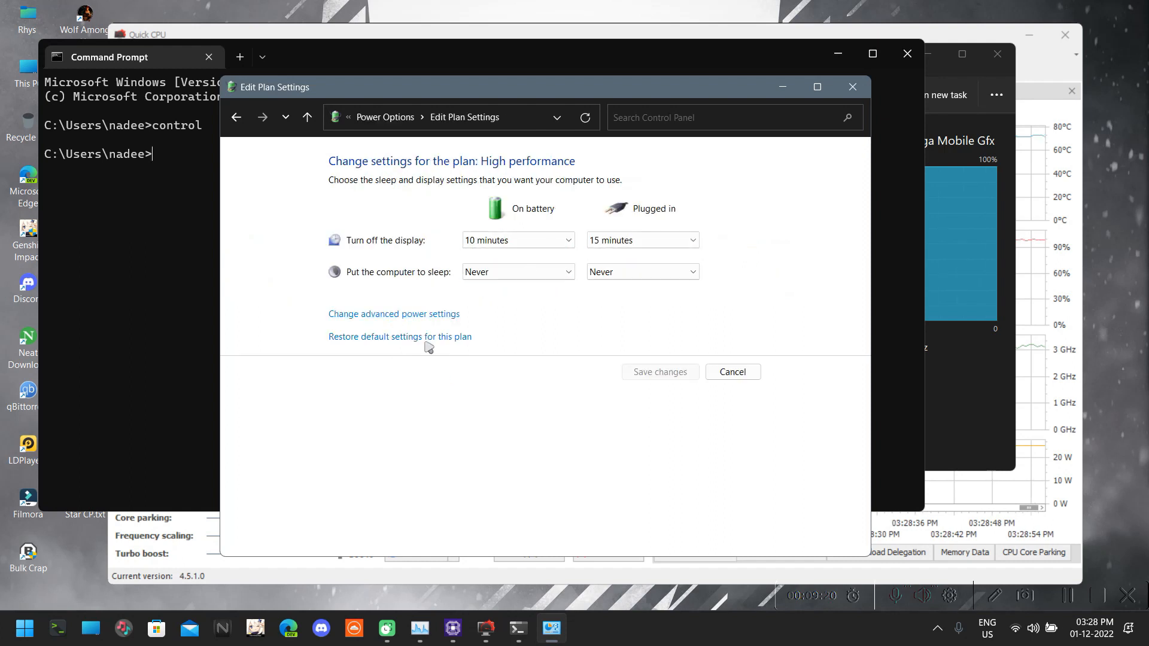
left_click(400, 315)
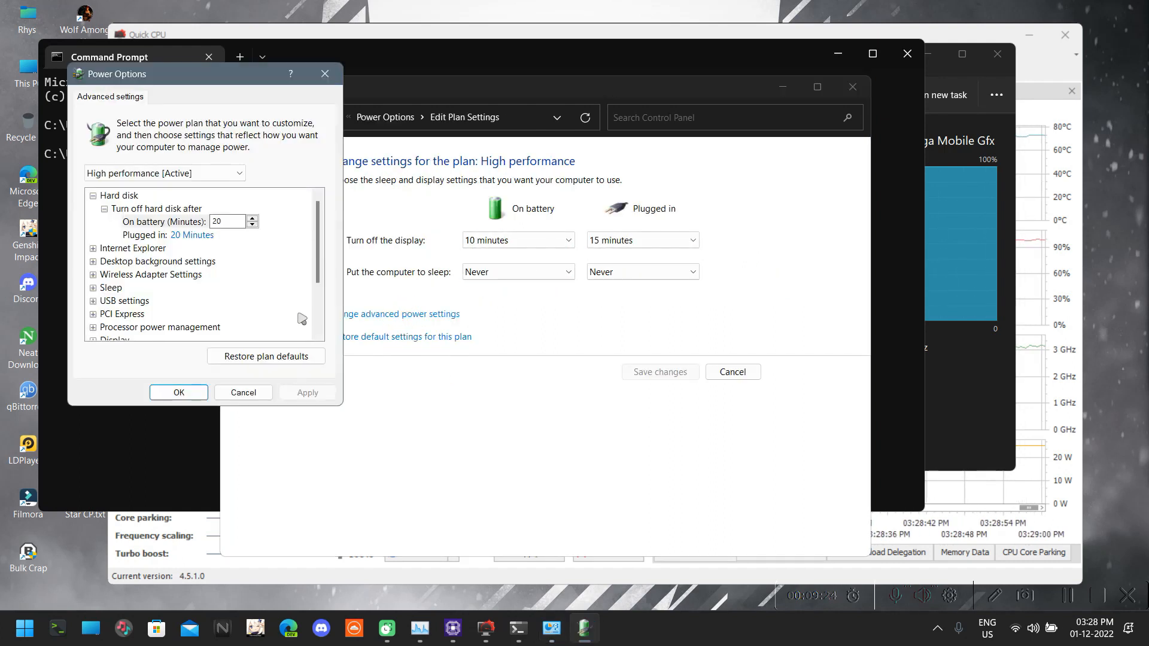
Step: With Task Manager in view, set Maximum processor state under Processor power management to 99% on battery and plugged in, and apply it
scroll(192, 312, "down", 1)
left_click(92, 288)
scroll(226, 288, "down", 1)
left_click(104, 275)
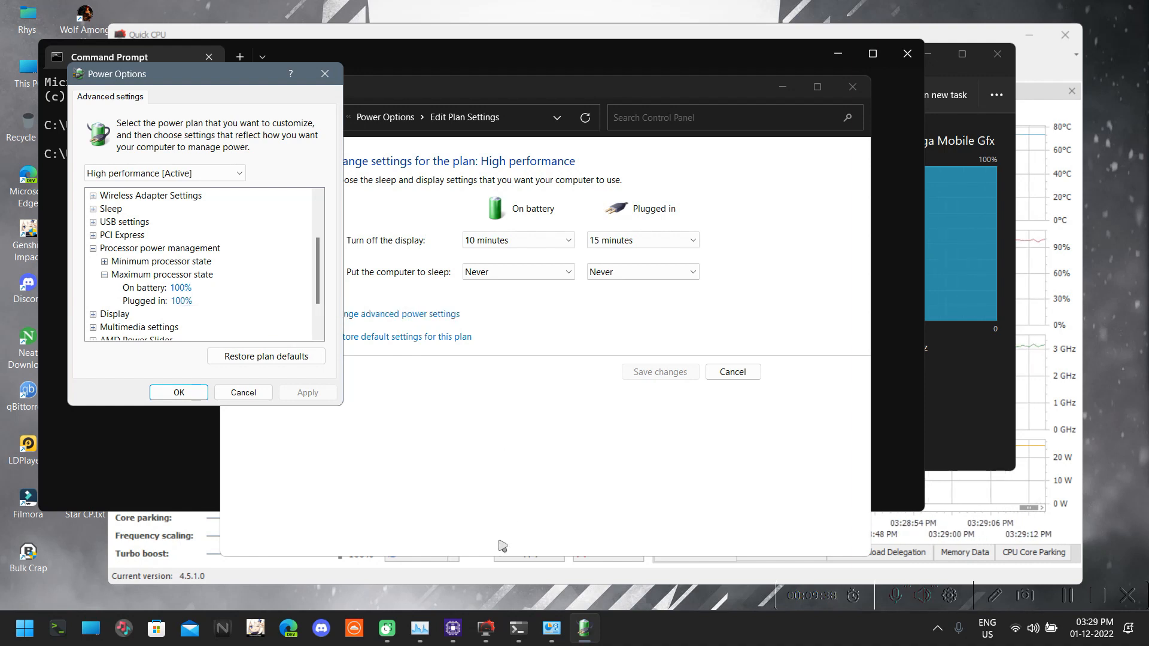
left_click(420, 629)
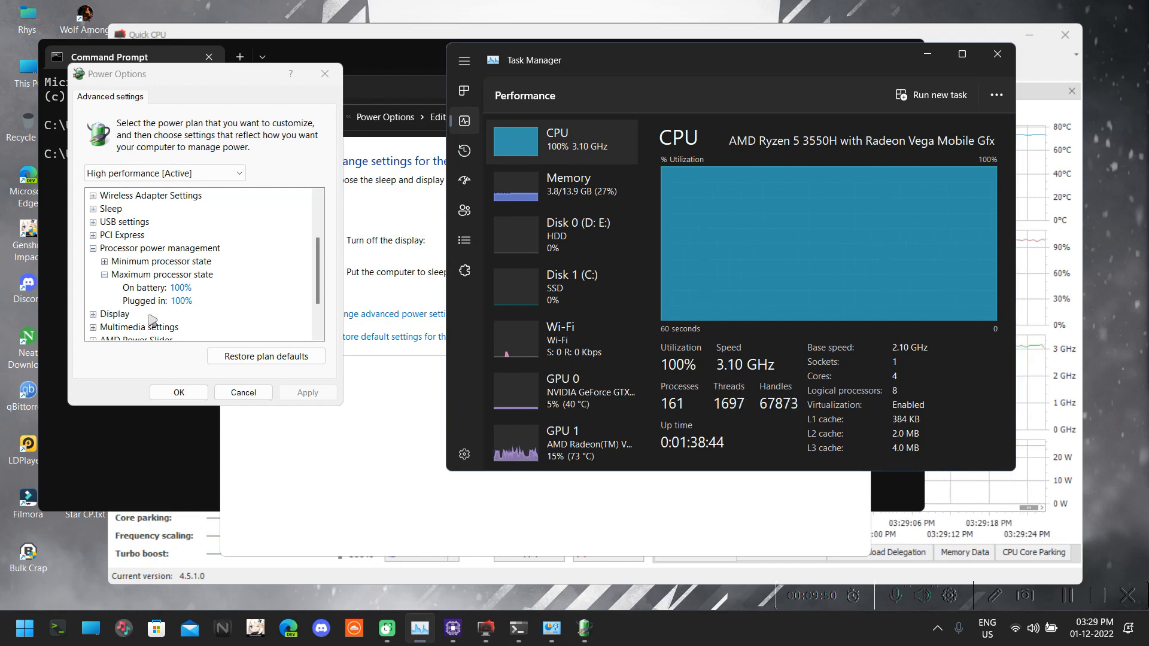
left_click(181, 288)
left_click(228, 291)
left_click(182, 301)
left_click(228, 303)
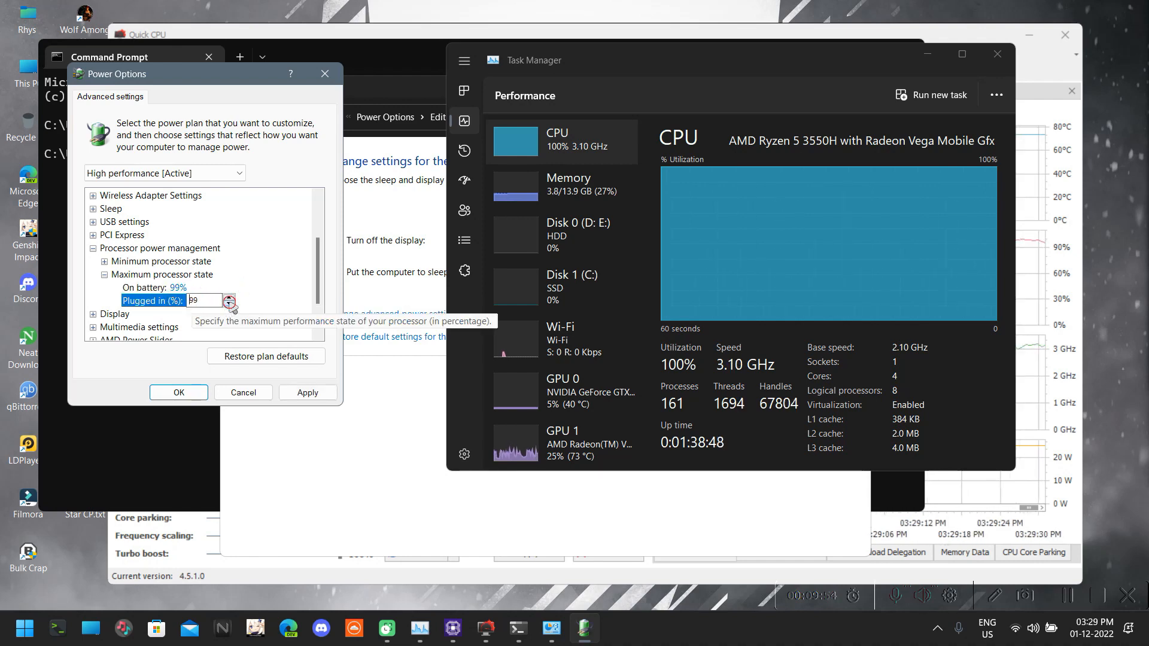
left_click(304, 394)
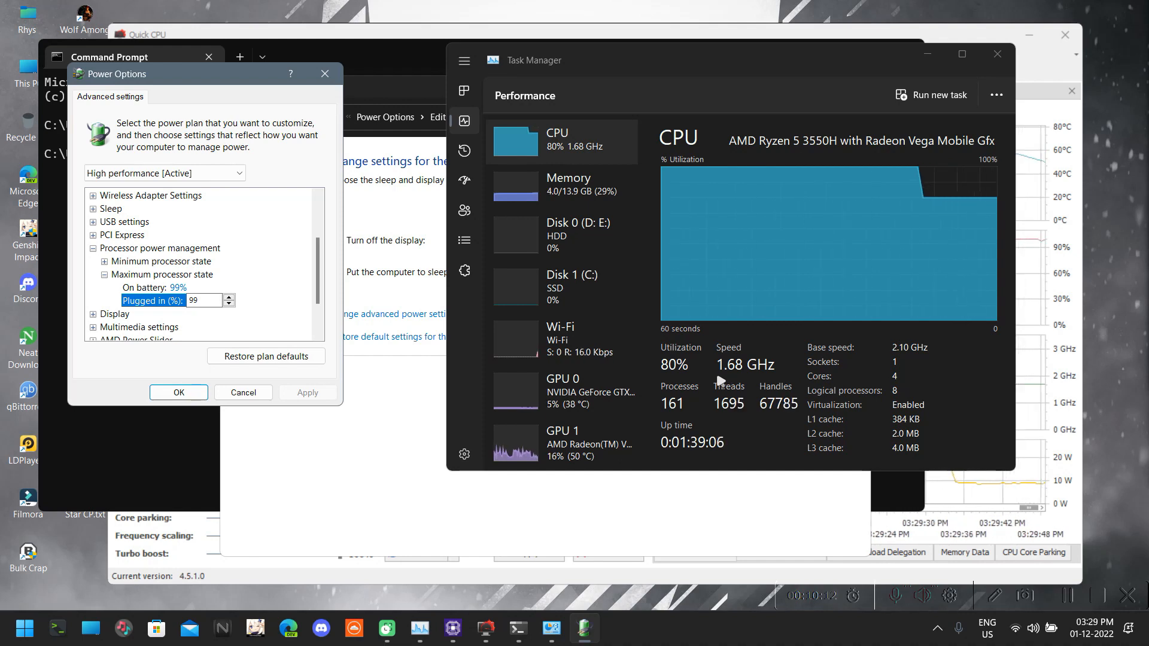
Step: Check the processor readings in Quick CPU, and set Maximum processor state to 100% on battery and plugged in, applying and closing Power Options
left_click(485, 633)
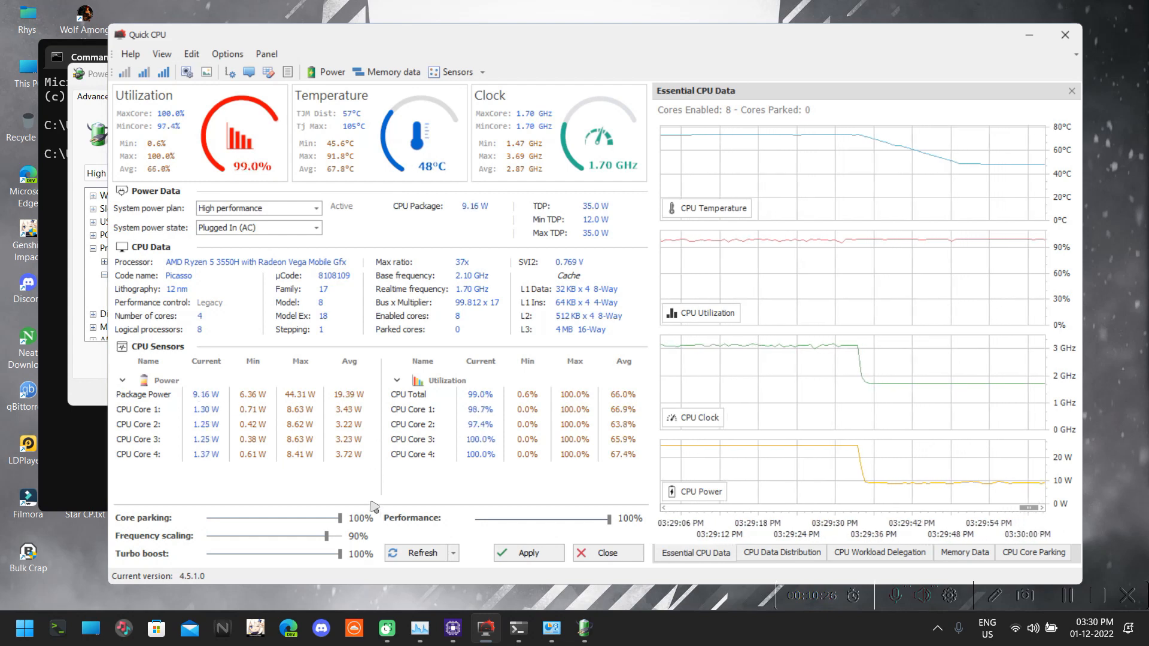
left_click(551, 628)
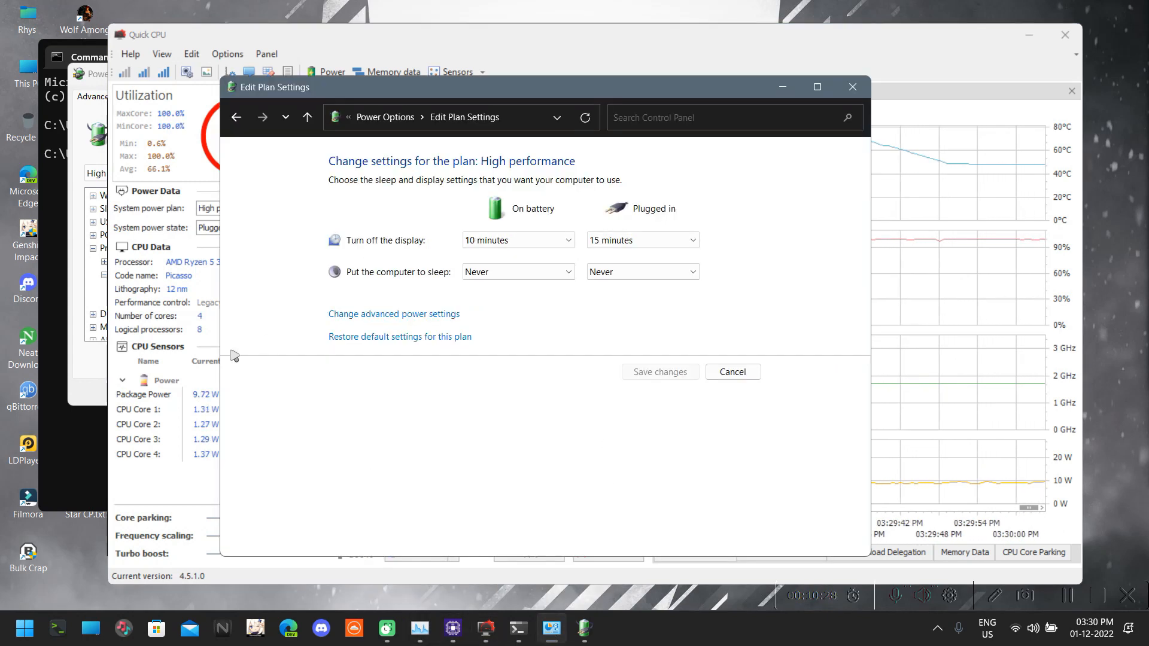
left_click(584, 628)
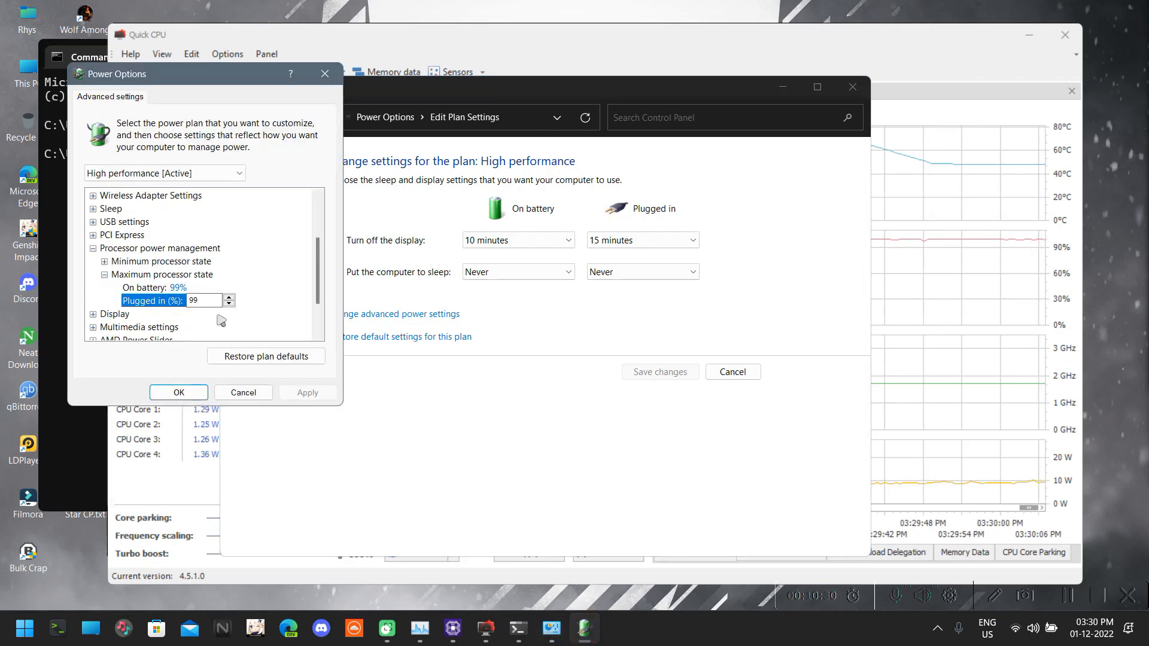
left_click(187, 287)
left_click(229, 284)
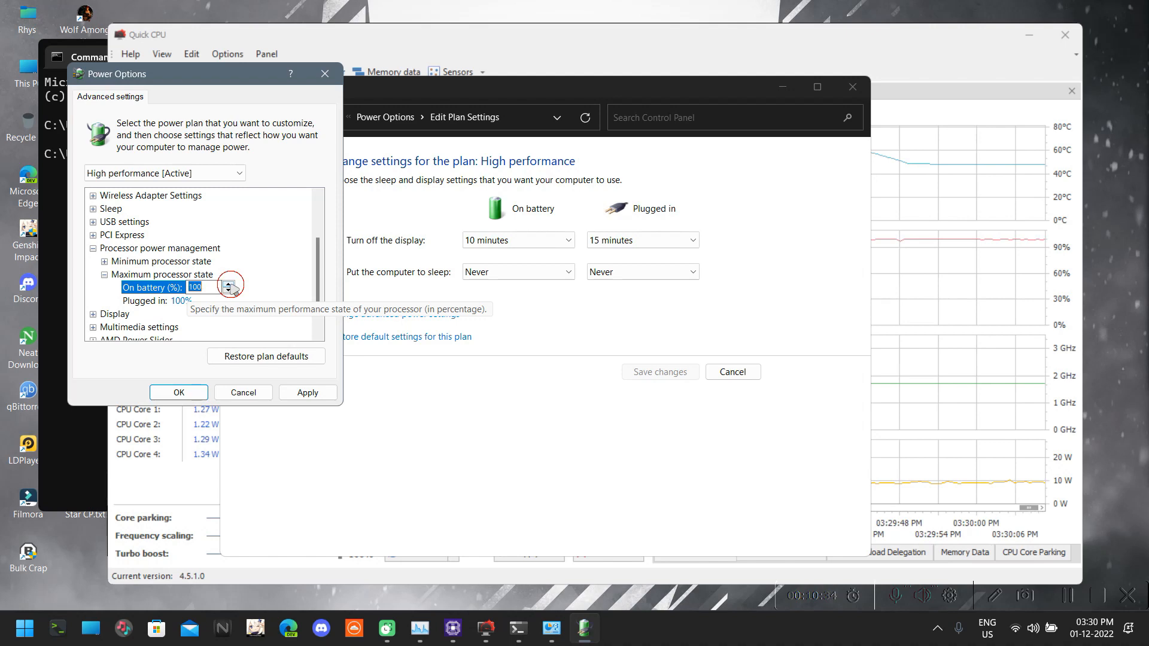
left_click(307, 393)
left_click(179, 392)
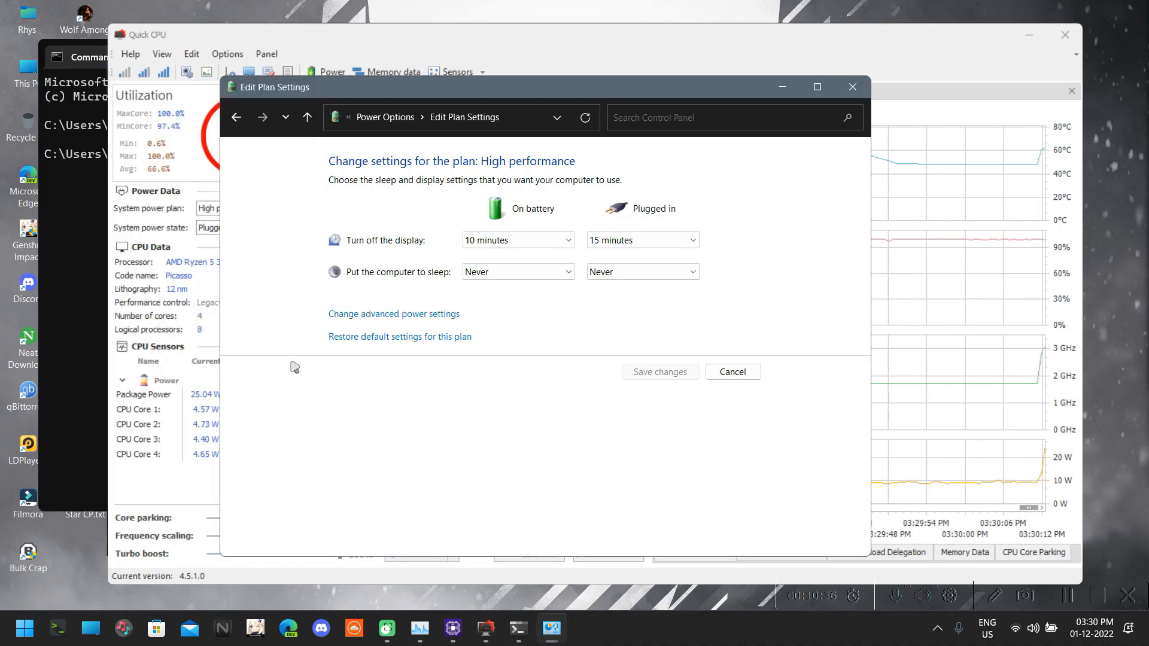
Step: Bring up Task Manager and examine the CPU utilization and speed under load with the restored maximum processor state
mouse_move(462, 642)
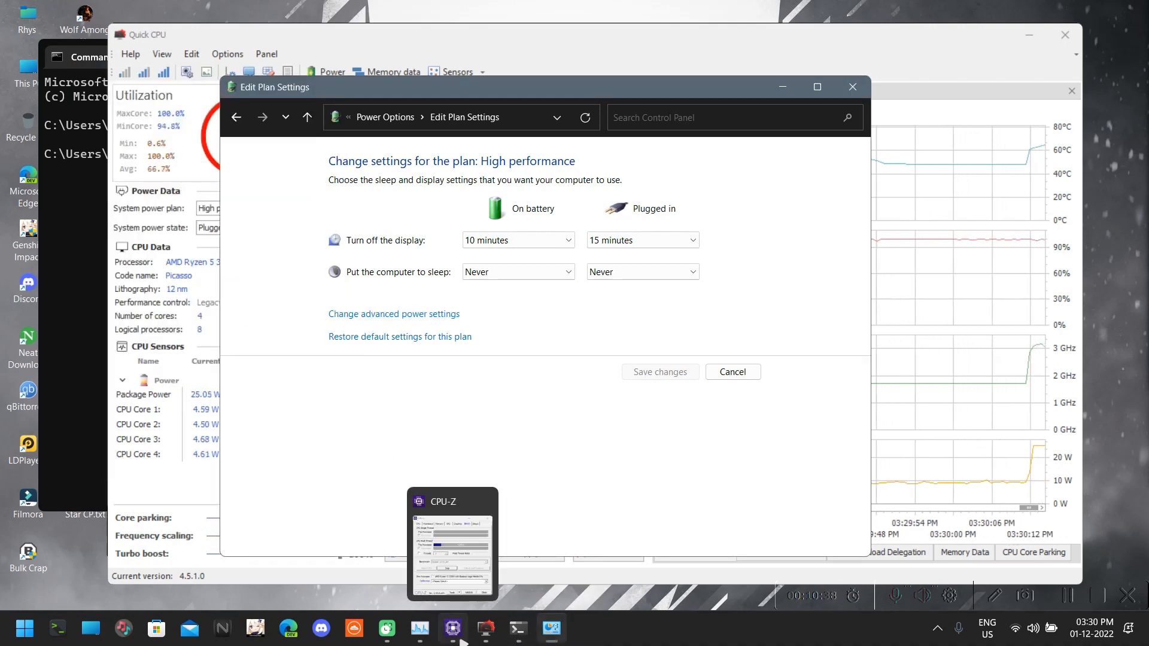
left_click(420, 628)
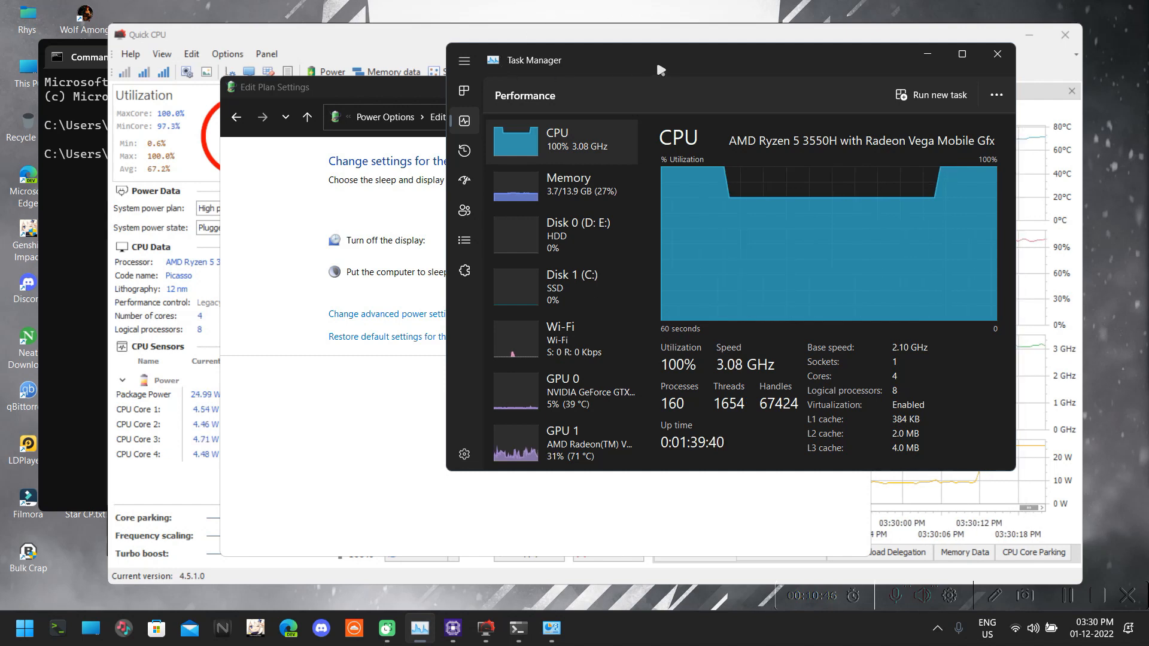
left_click_drag(861, 49, 792, 80)
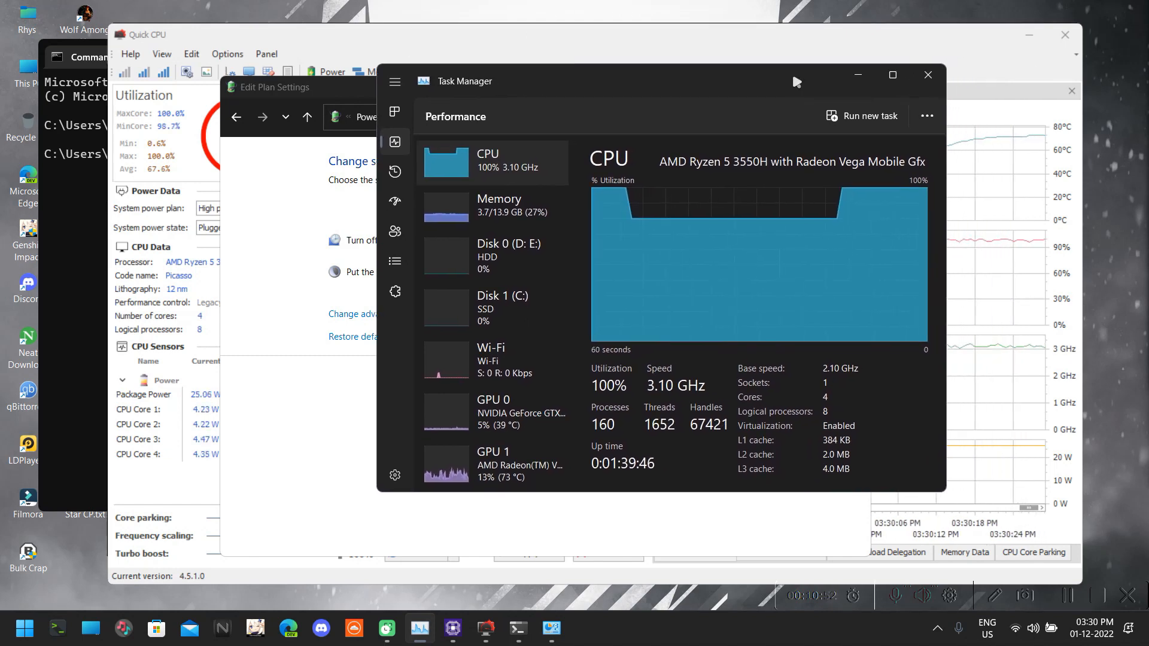